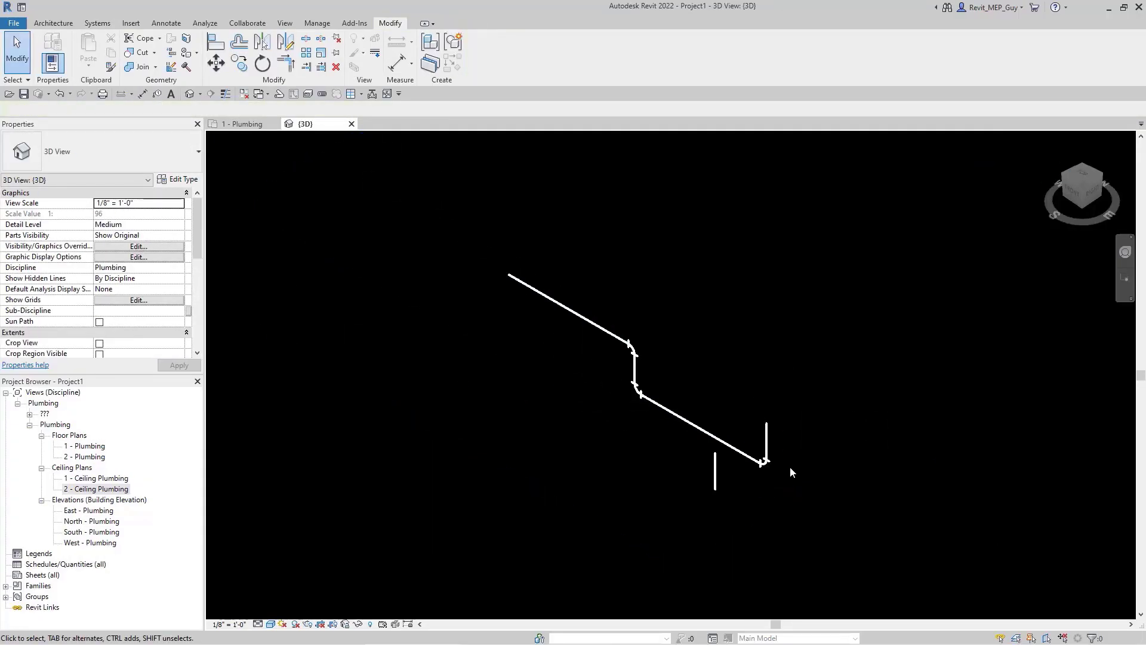
- Set the 3D view to a shaded visual style and orient it to show the pipe run from the opposite side
click(271, 624)
click(317, 586)
shift+middle_drag(855, 440, 755, 517)
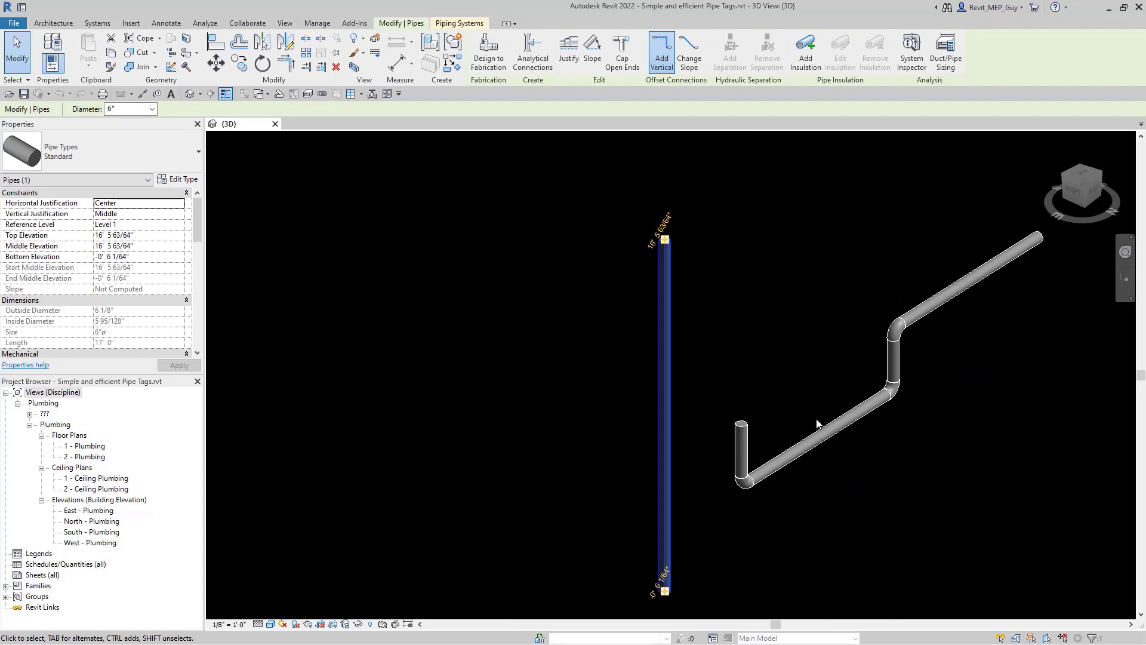
- Save the 3D view's orientation and lock it under the name isometric
click(345, 624)
click(382, 587)
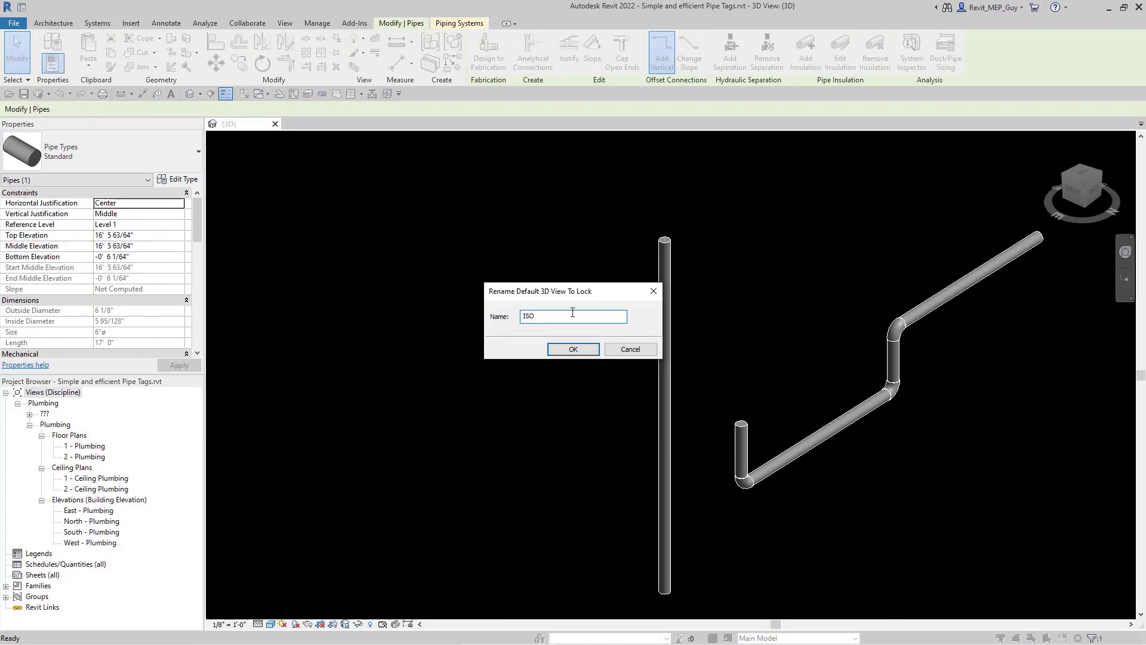
key(Caps_Lock)
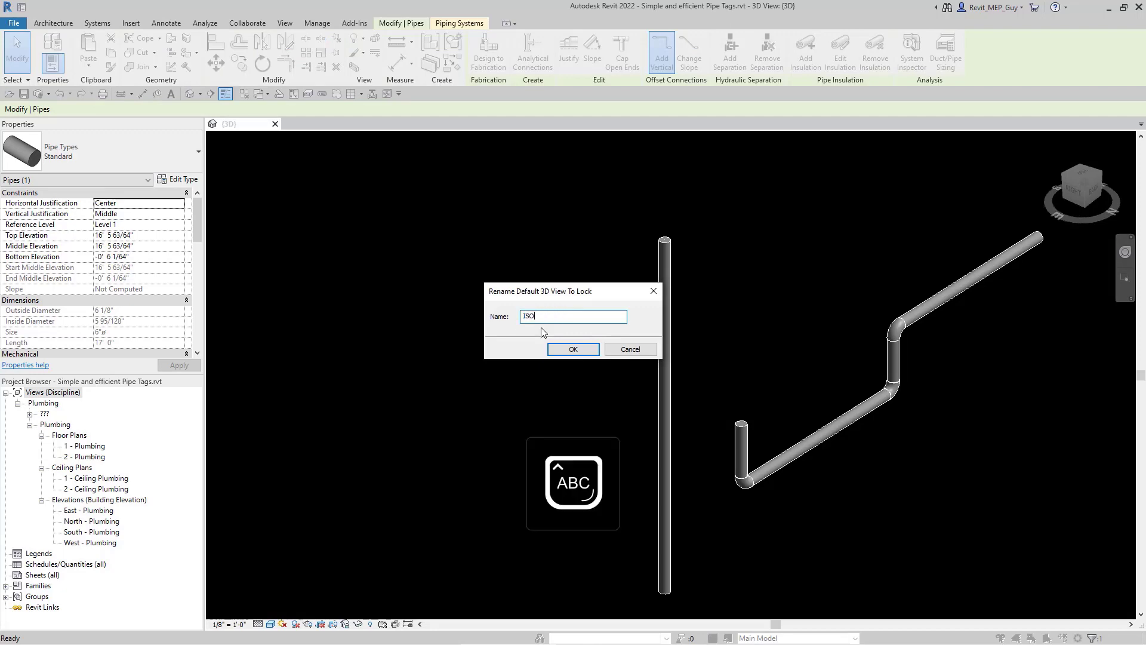
key(Caps_Lock)
text(isometric)
key(Return)
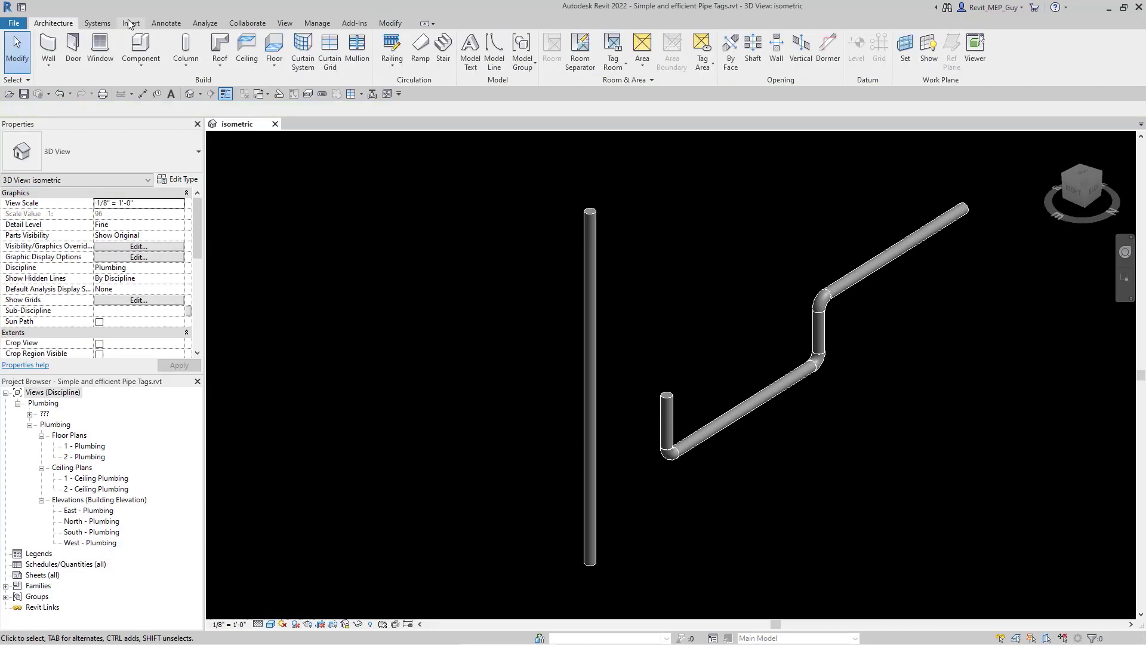
- Tag the tall vertical pipe by category with a free-end leader, placing the size tag beside the pipe
click(164, 24)
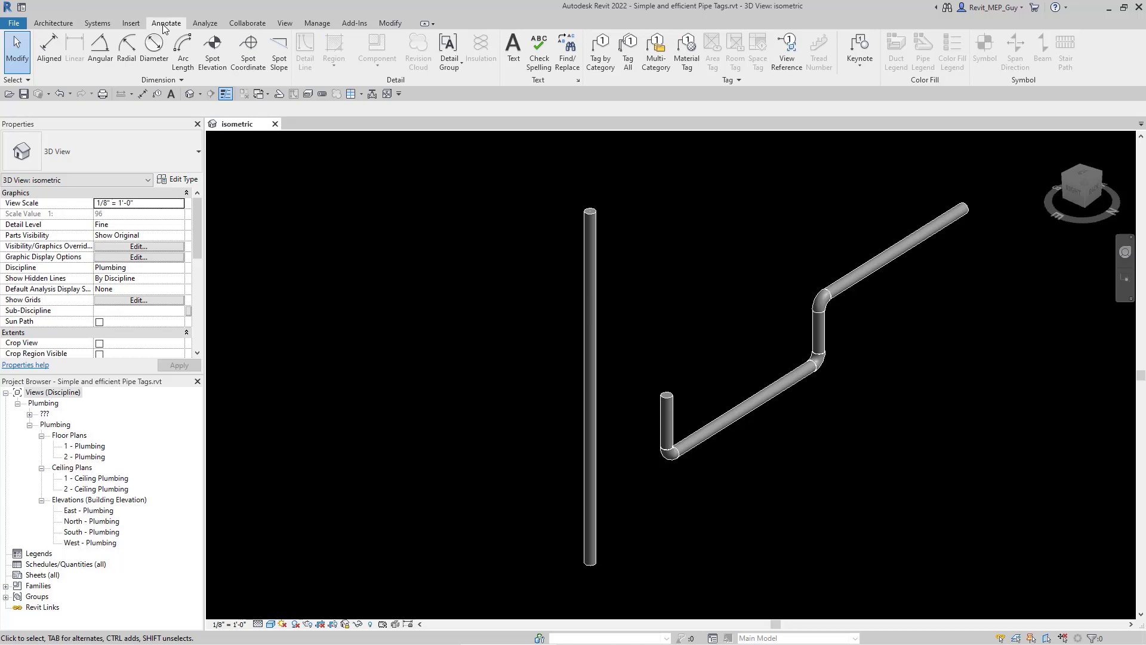
click(607, 68)
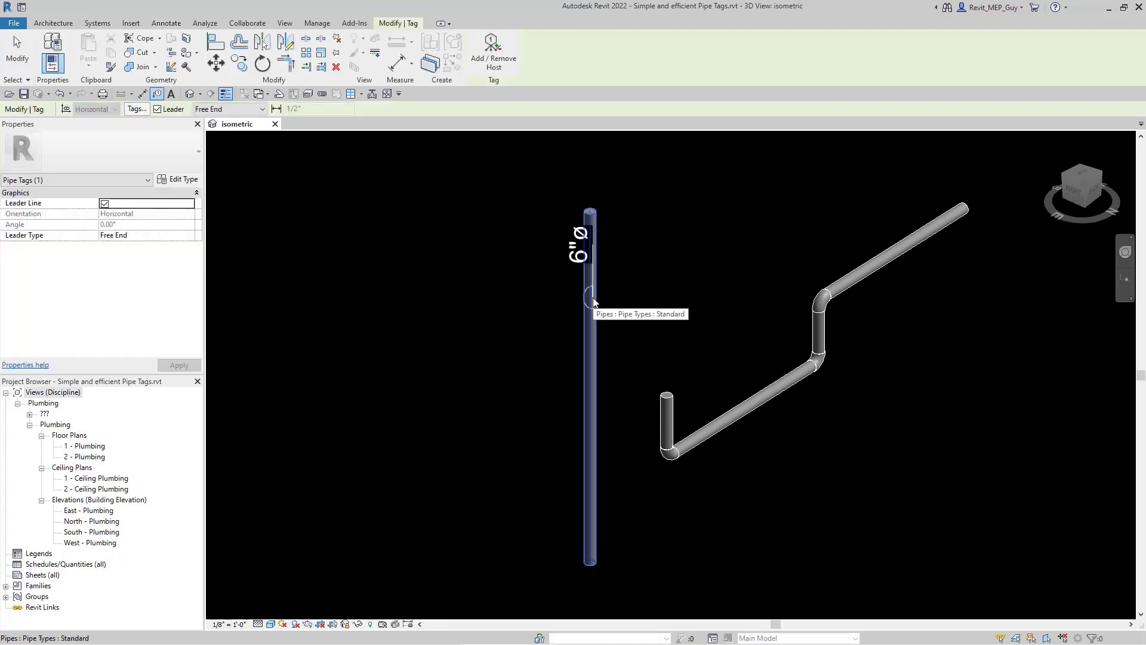
click(593, 298)
click(637, 241)
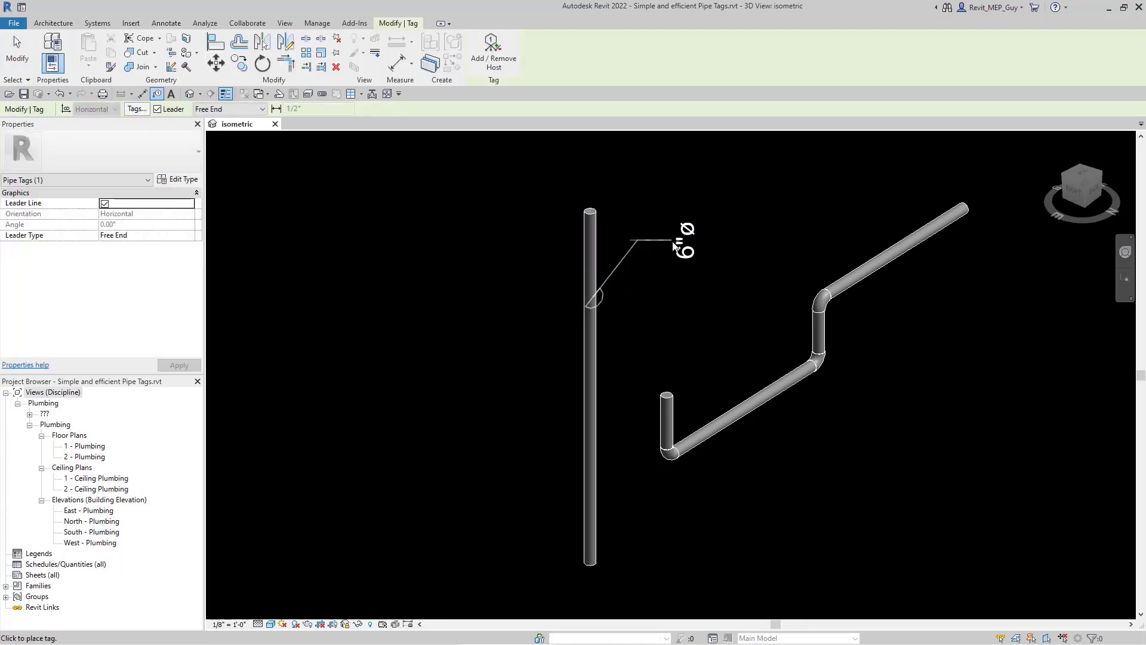
click(673, 246)
scroll(657, 251, up, 5)
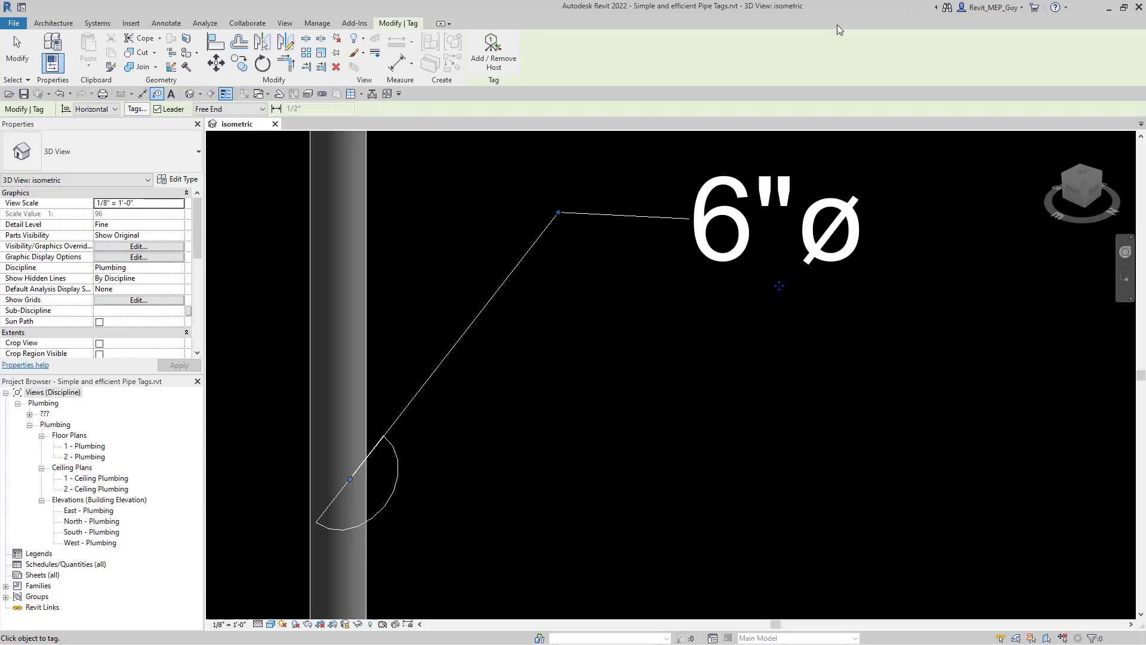
key(Escape)
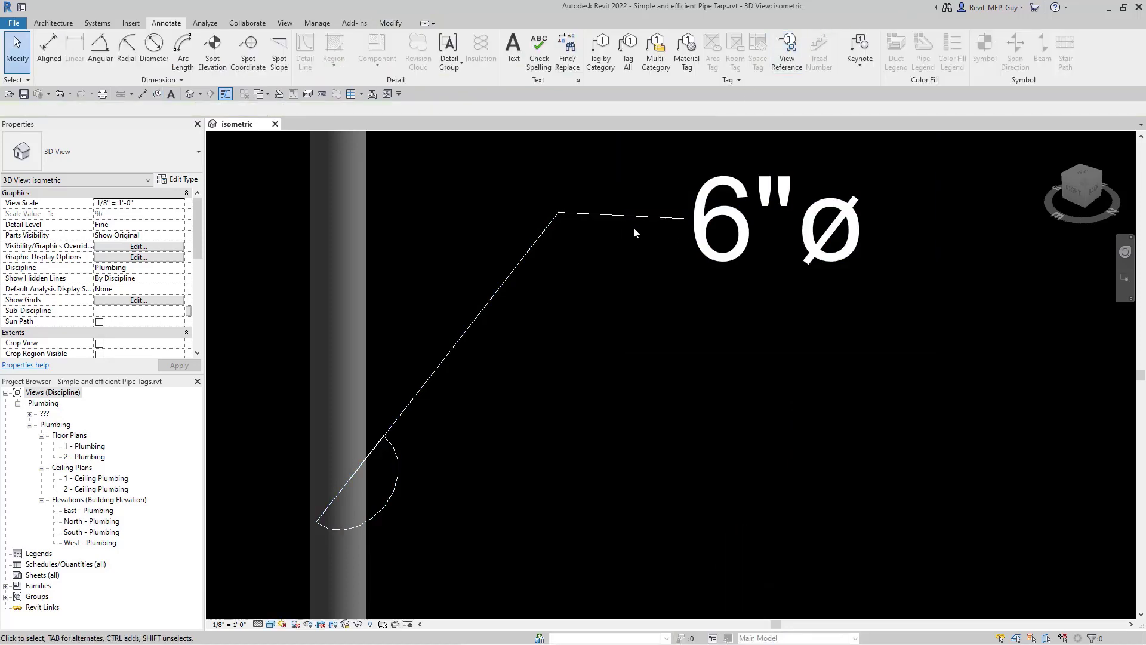
- Turn off Rotate with component in the placed pipe size tag's family and load the family back into the project
click(633, 223)
click(482, 58)
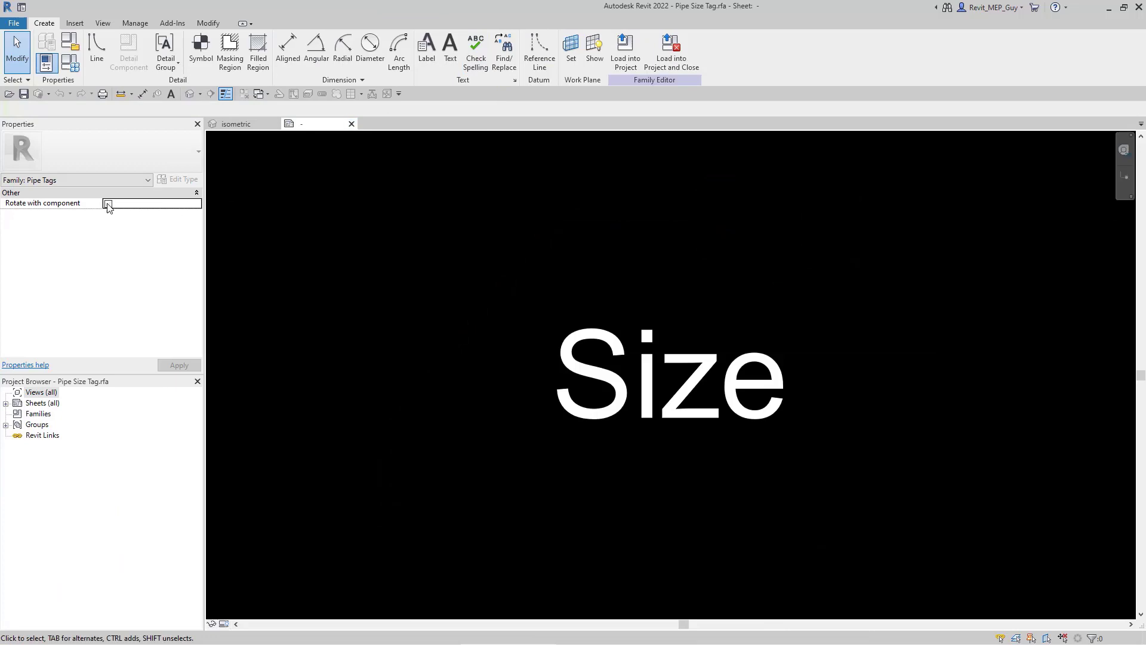
click(631, 62)
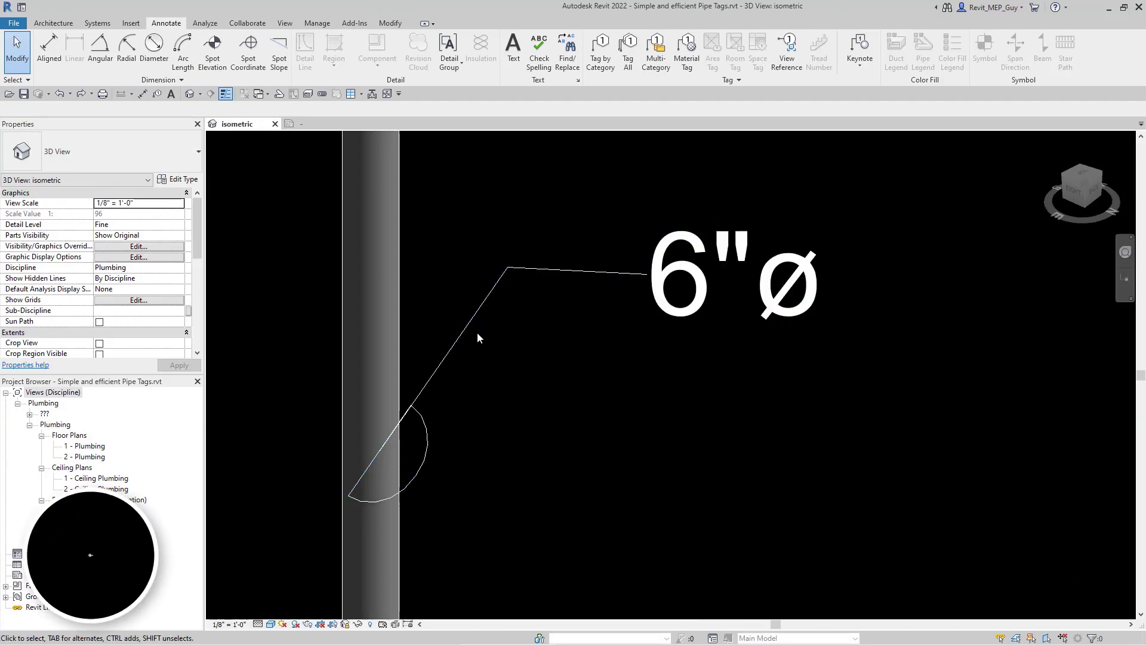
- Create a similar leader tag on the tall vertical pipe, above the existing size tag
right_click(474, 321)
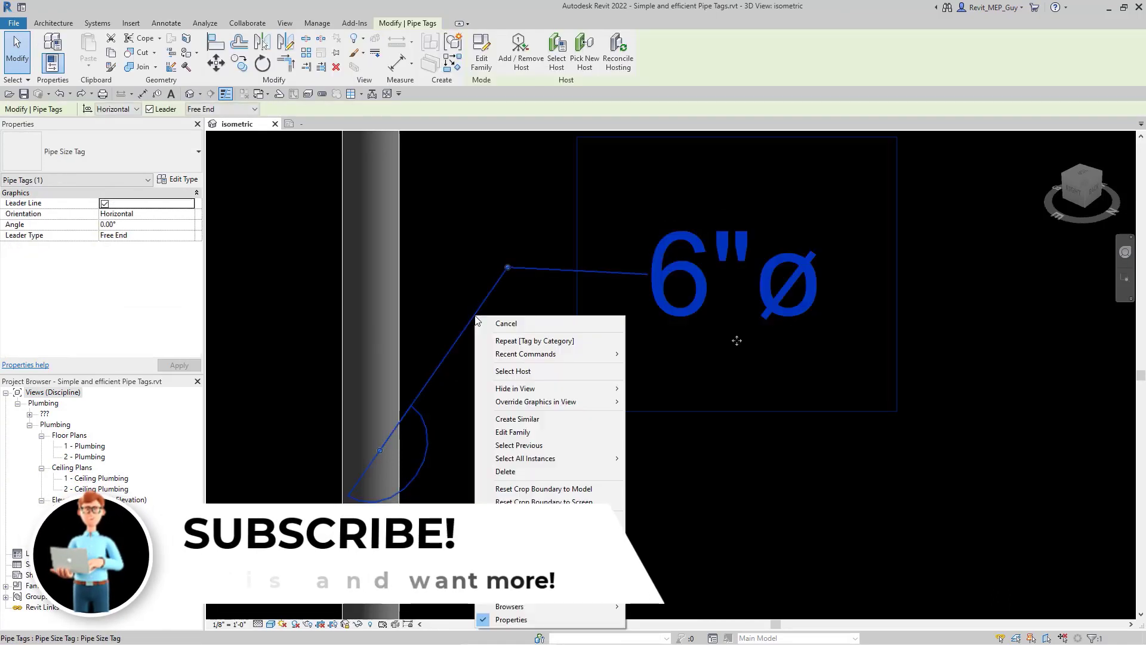
click(529, 416)
scroll(484, 476, down, 4)
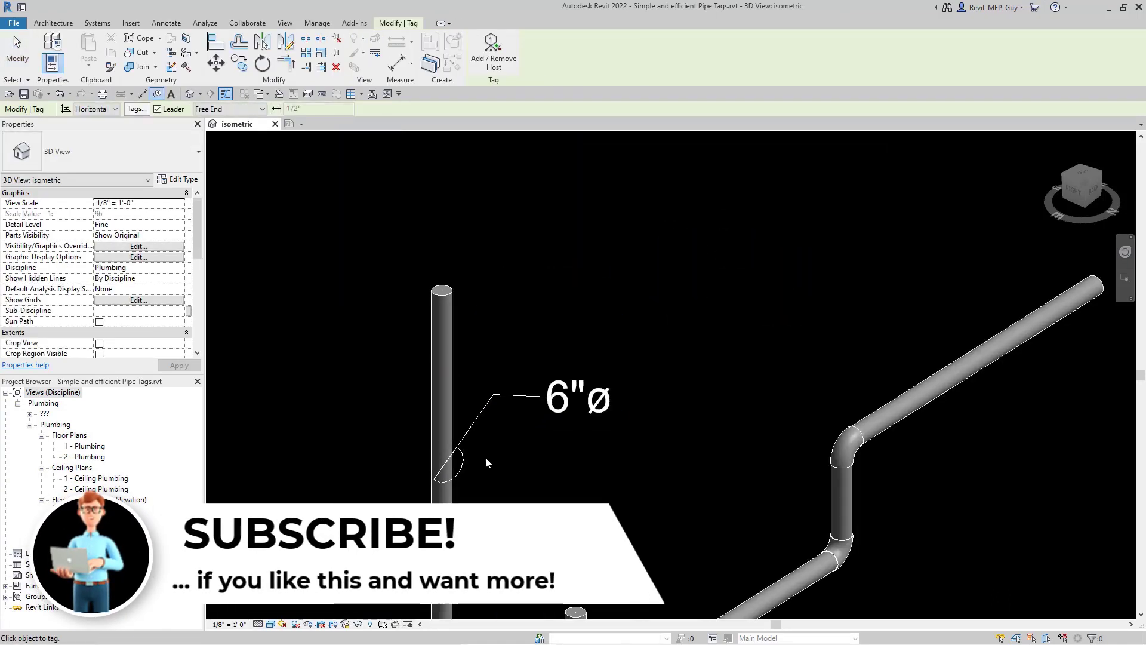
click(443, 363)
click(570, 292)
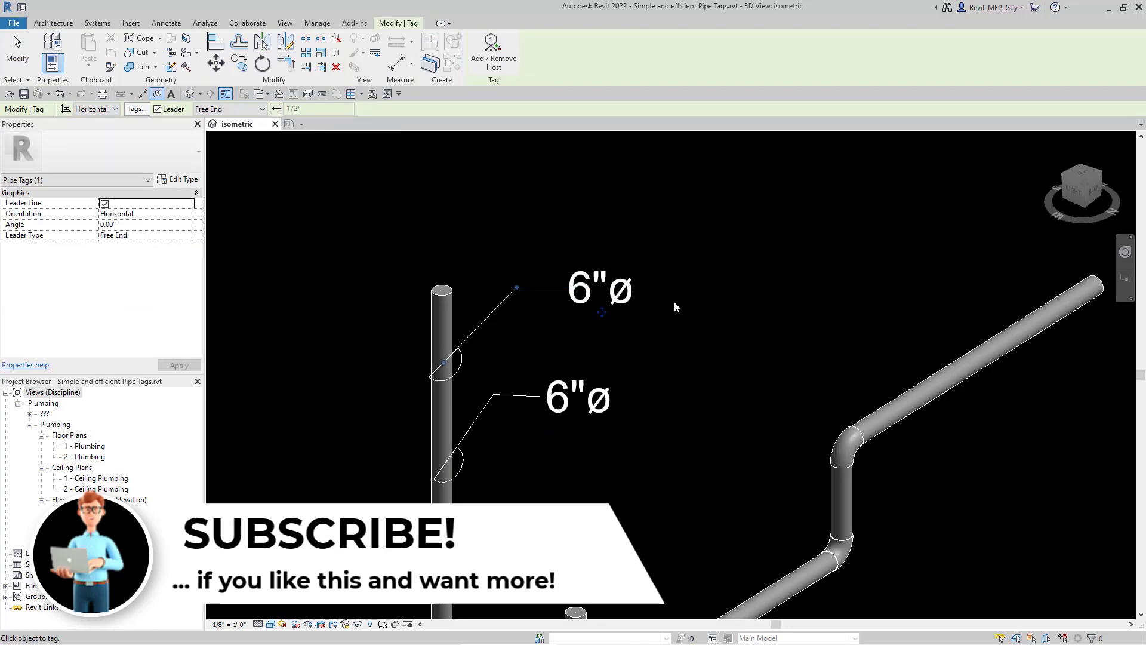
key(Escape)
scroll(708, 308, down, 1)
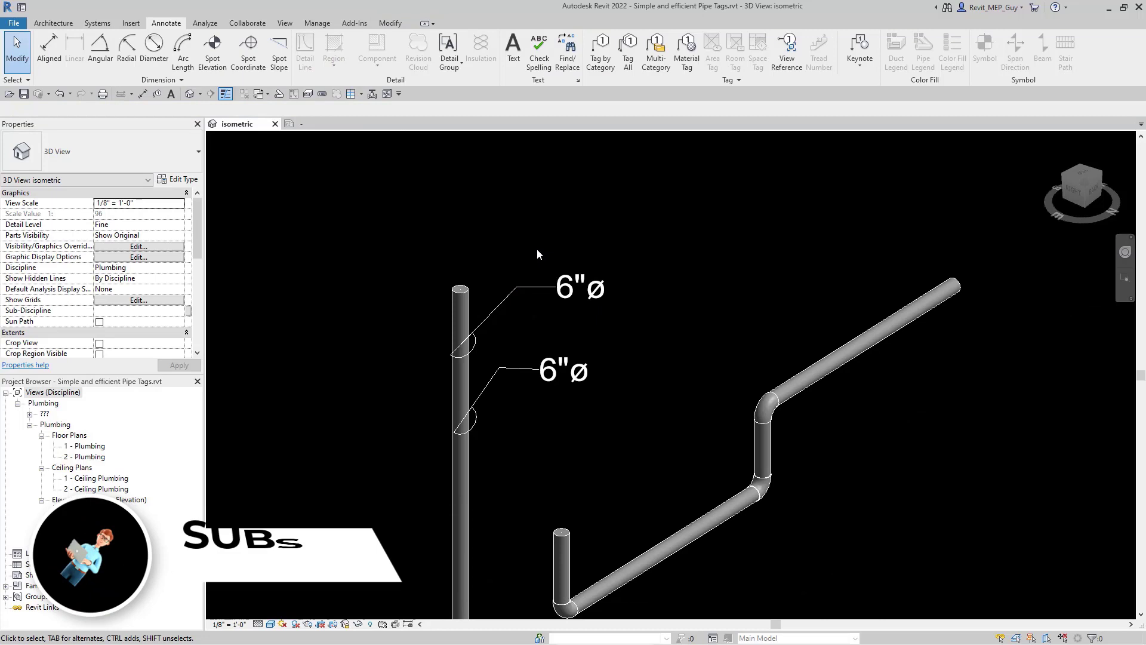
- Open the upper size tag's family for editing and turn on Rotate with component
click(540, 289)
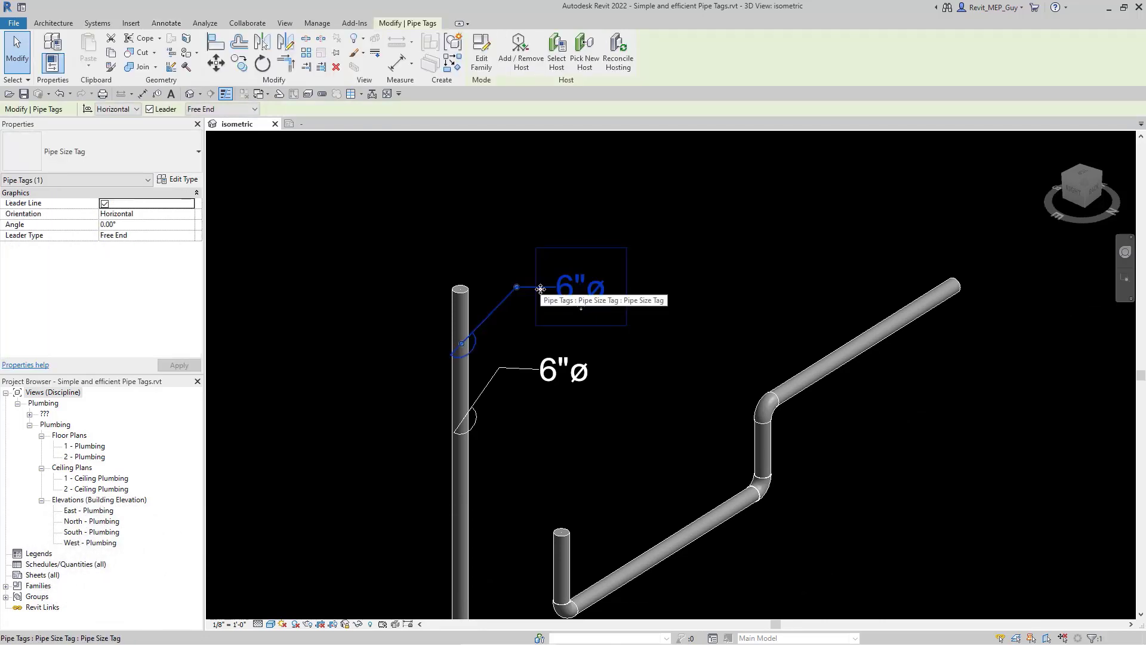
double_click(541, 288)
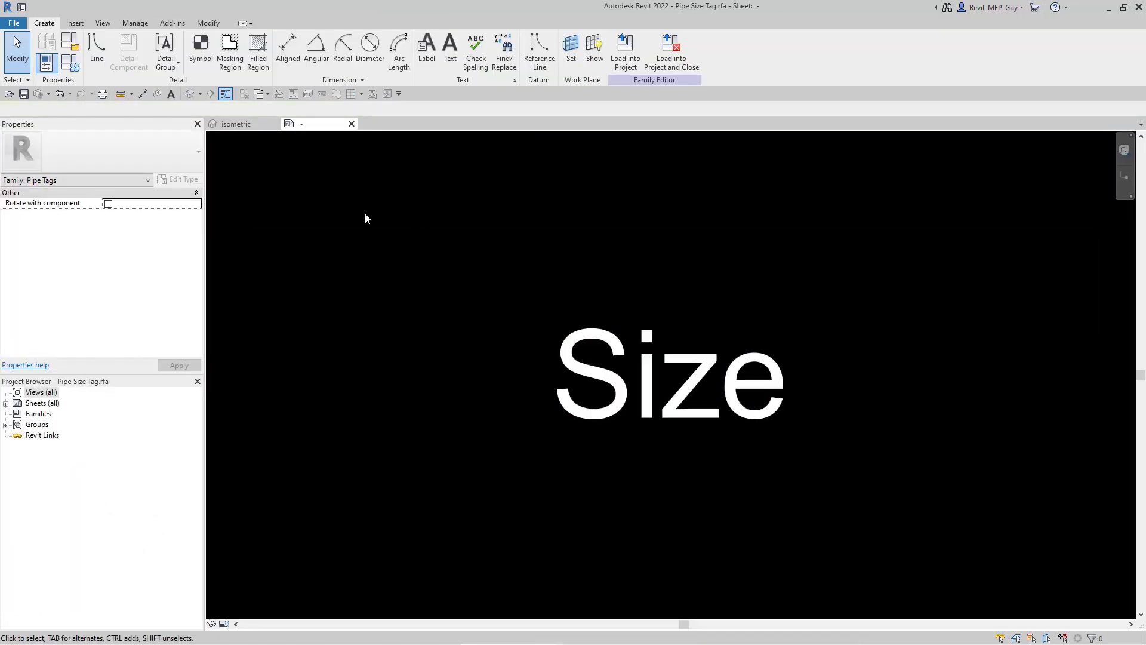
click(108, 204)
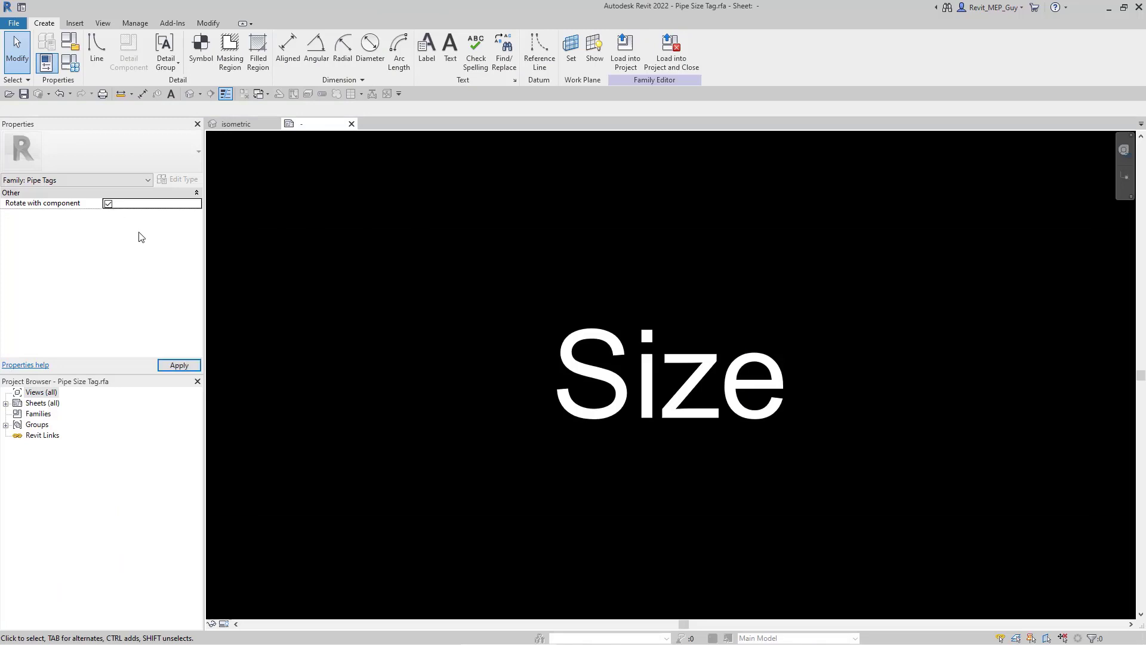
- Save the tag family as inside Pipe Size Tag.rfa in the Pipe Tags folder, then load it into the project and close it
click(15, 24)
mouse_move(50, 166)
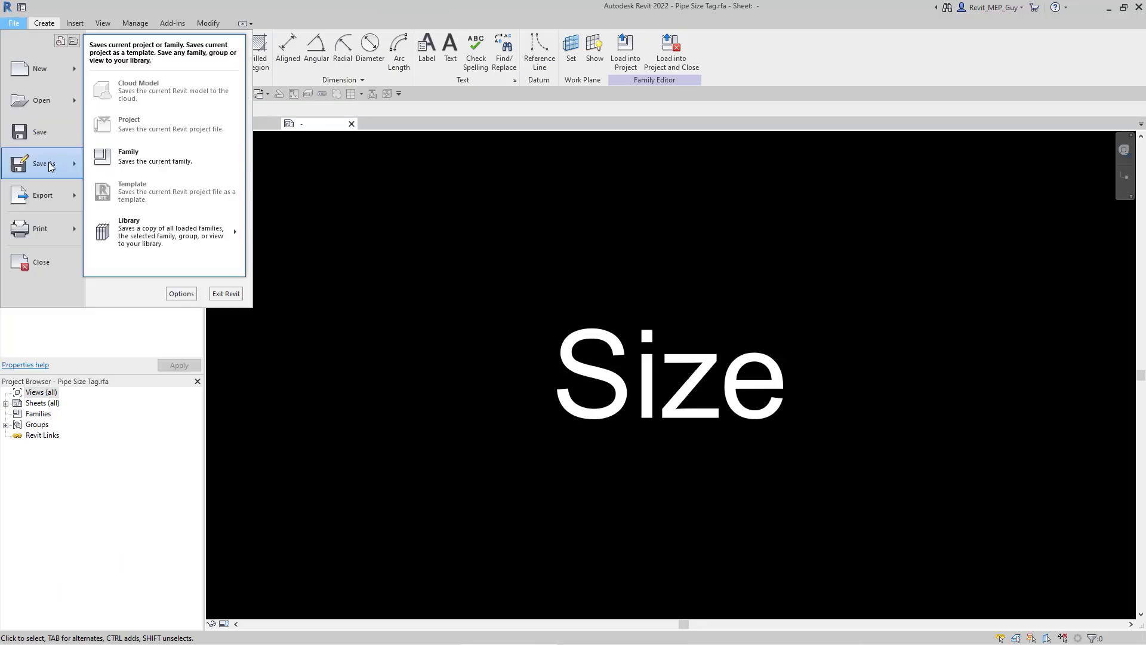
click(136, 157)
click(770, 434)
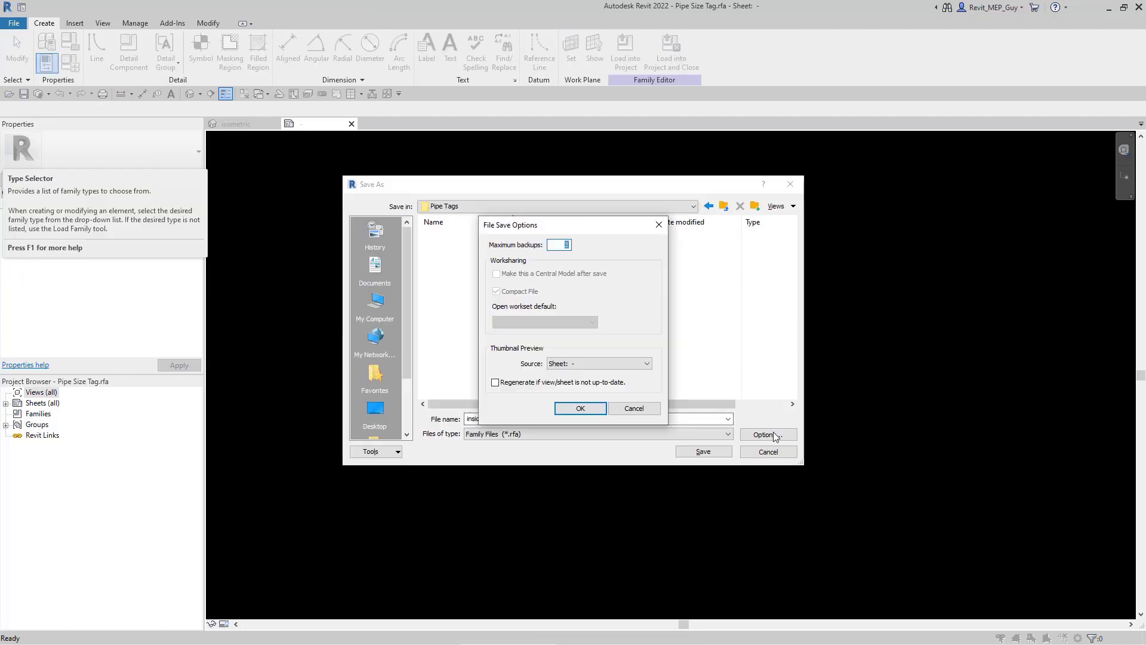
click(602, 409)
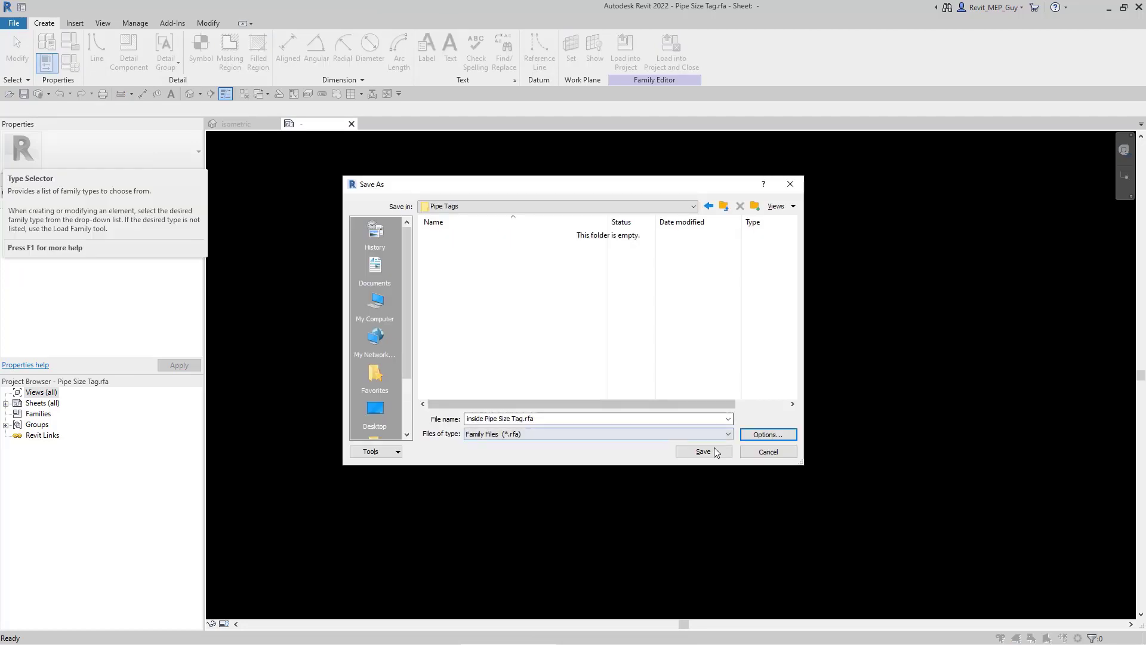
click(716, 454)
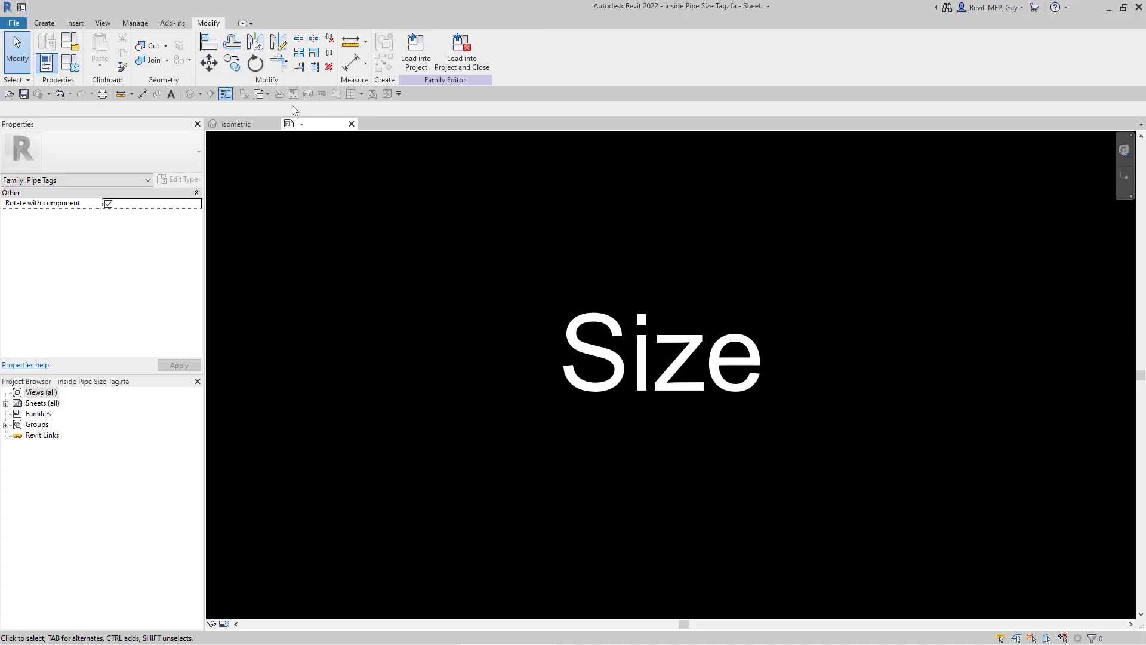
click(463, 52)
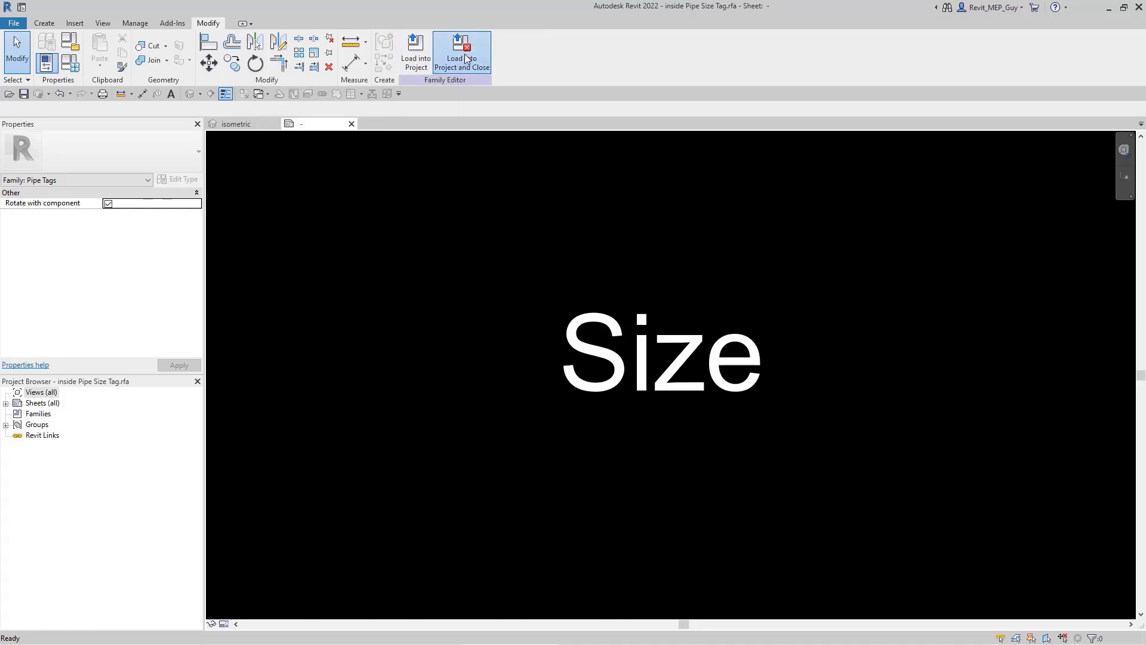
- Start Tag by Category and set inside Pipe Size Tag as the loaded tag for pipes
click(167, 23)
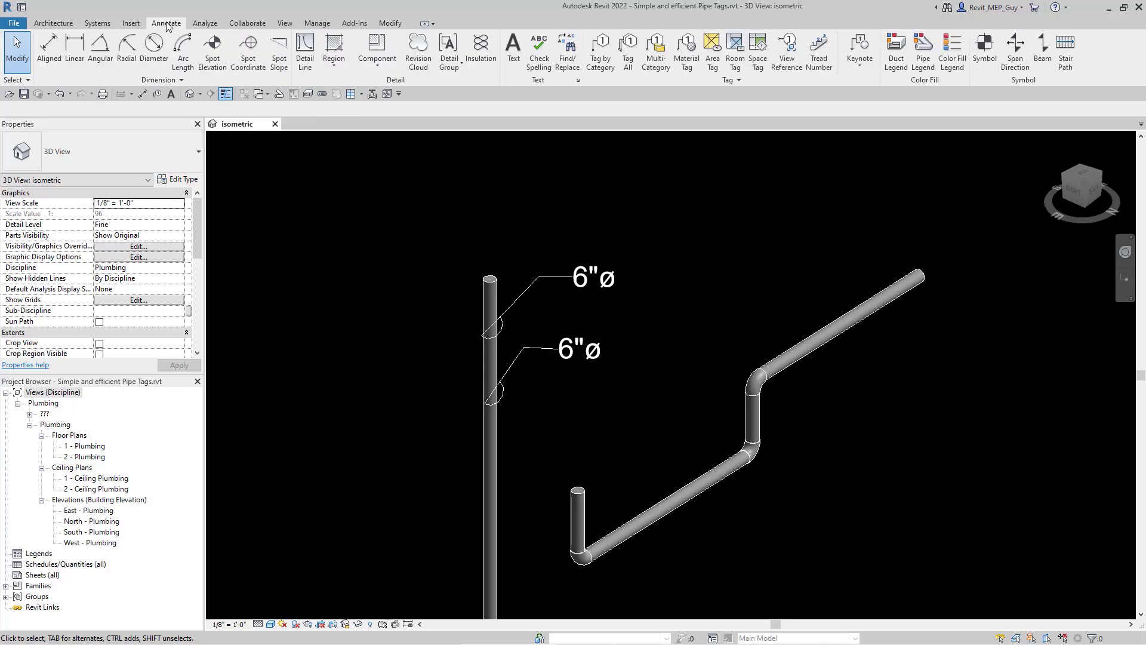
click(602, 66)
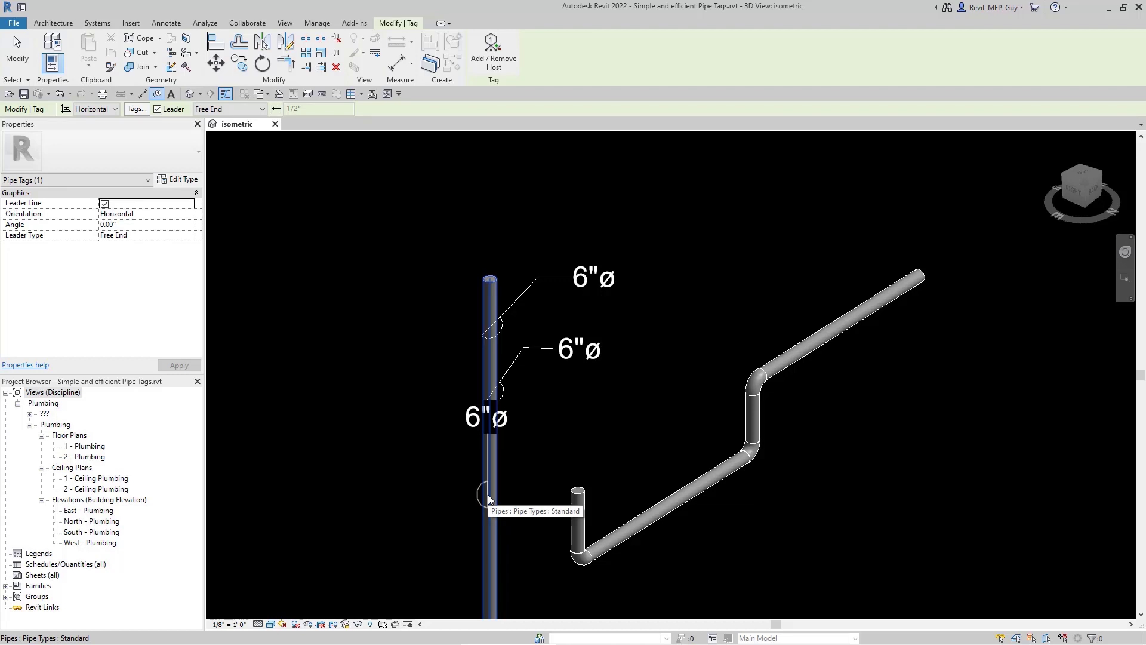
click(134, 108)
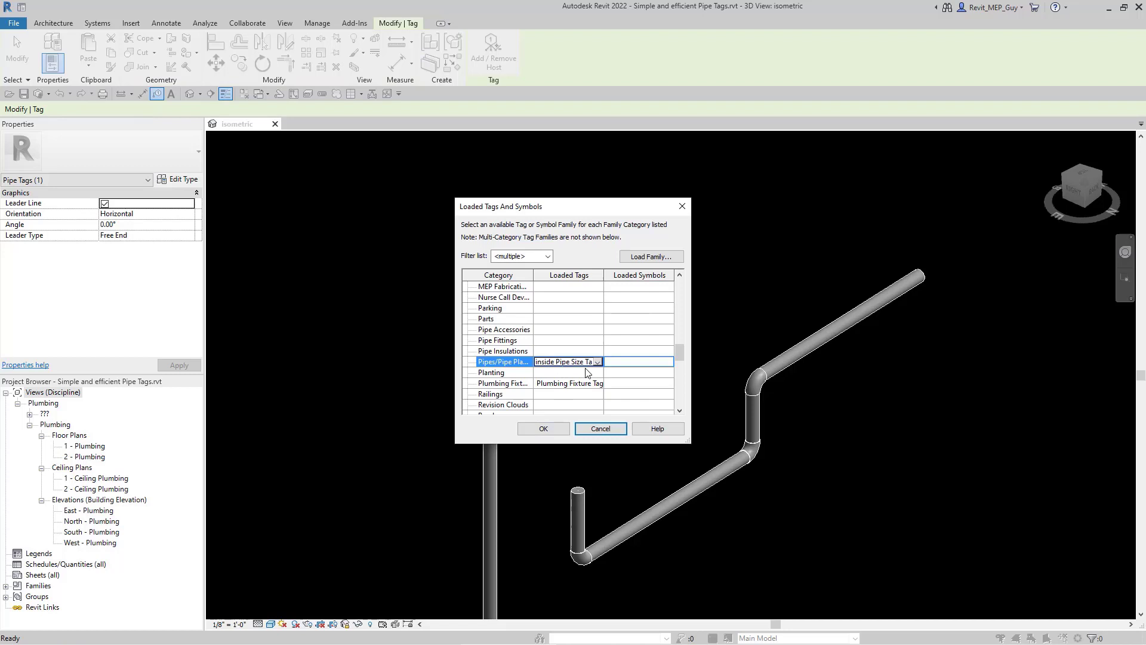
click(544, 429)
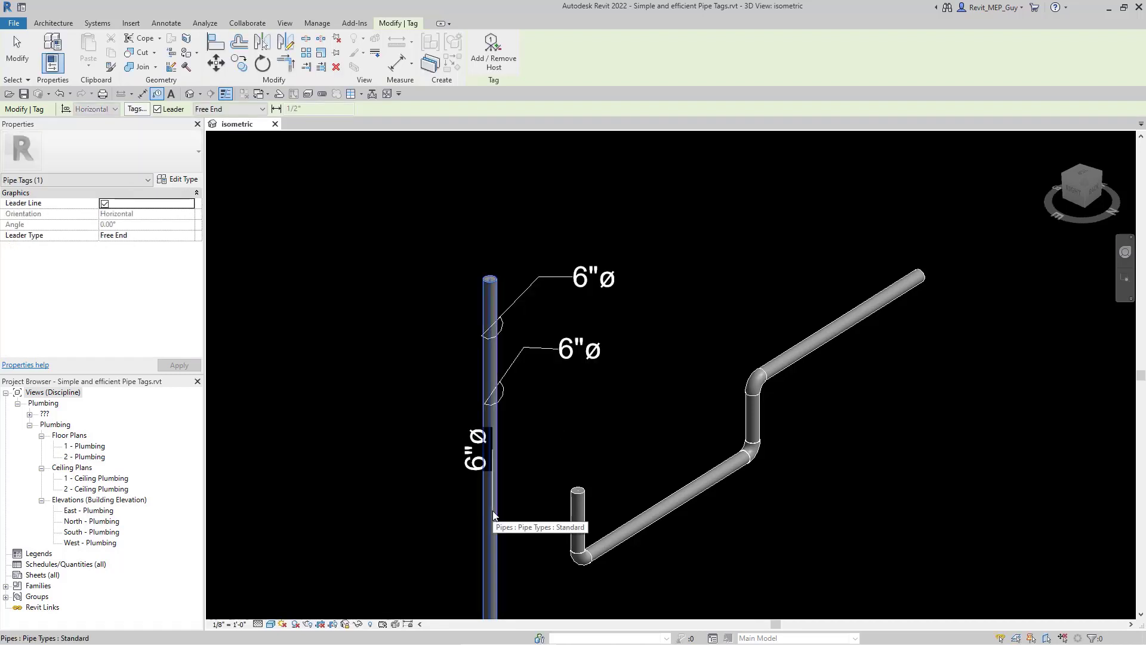
- Turn the leader off and place the rotated size tag inside the tall vertical pipe, below the two leader tags
click(158, 109)
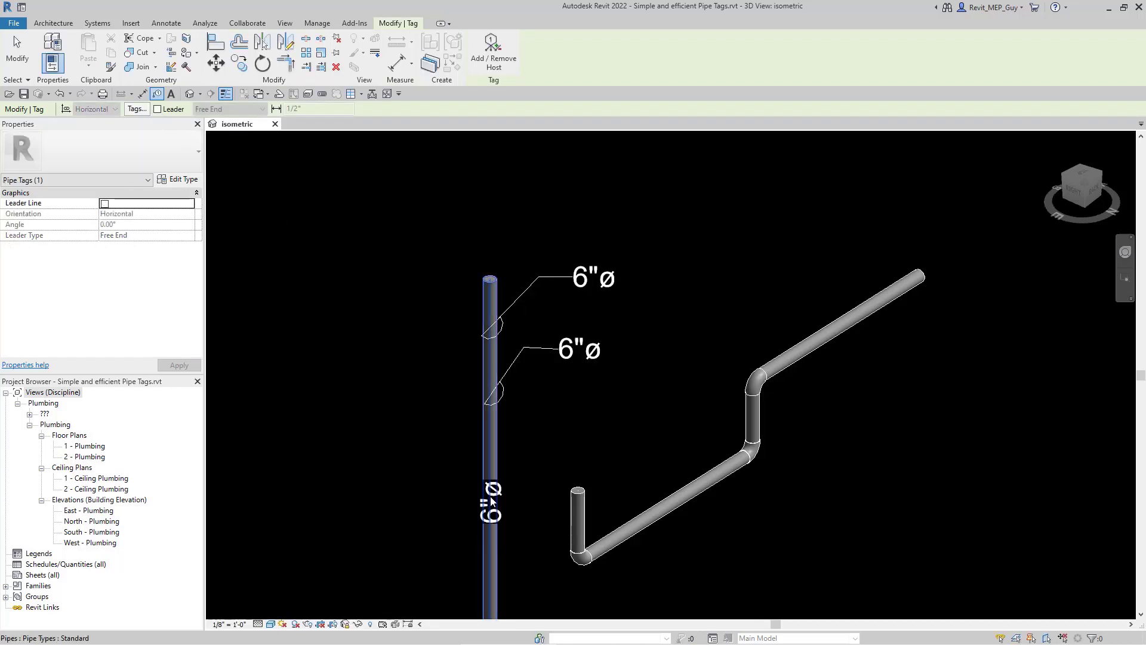
click(490, 482)
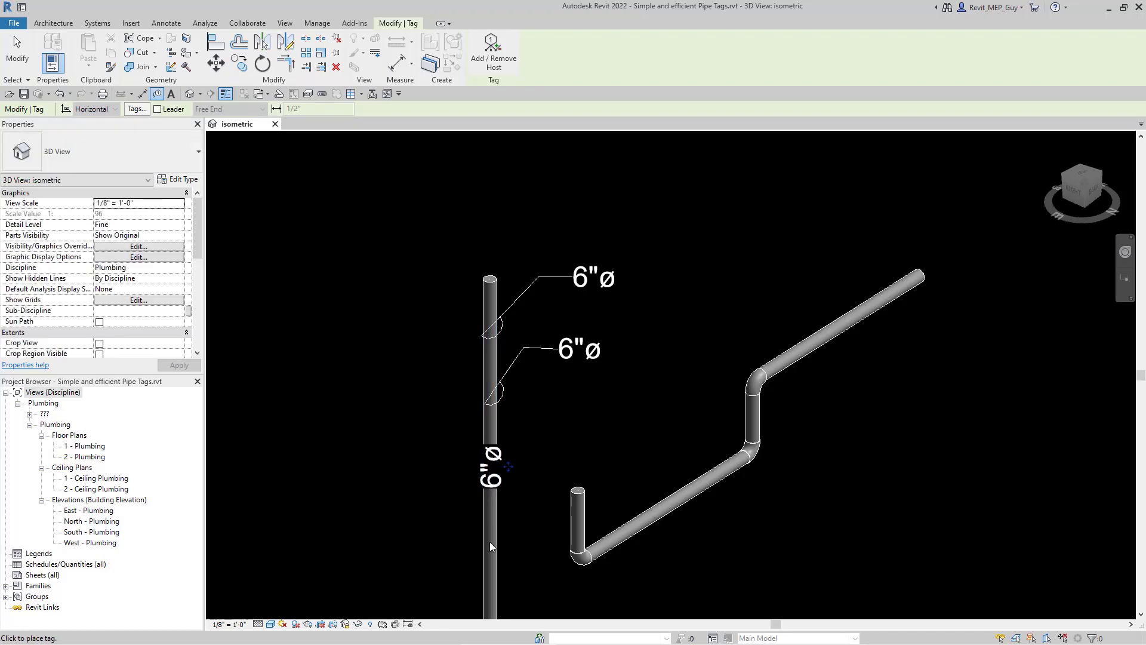
key(Escape)
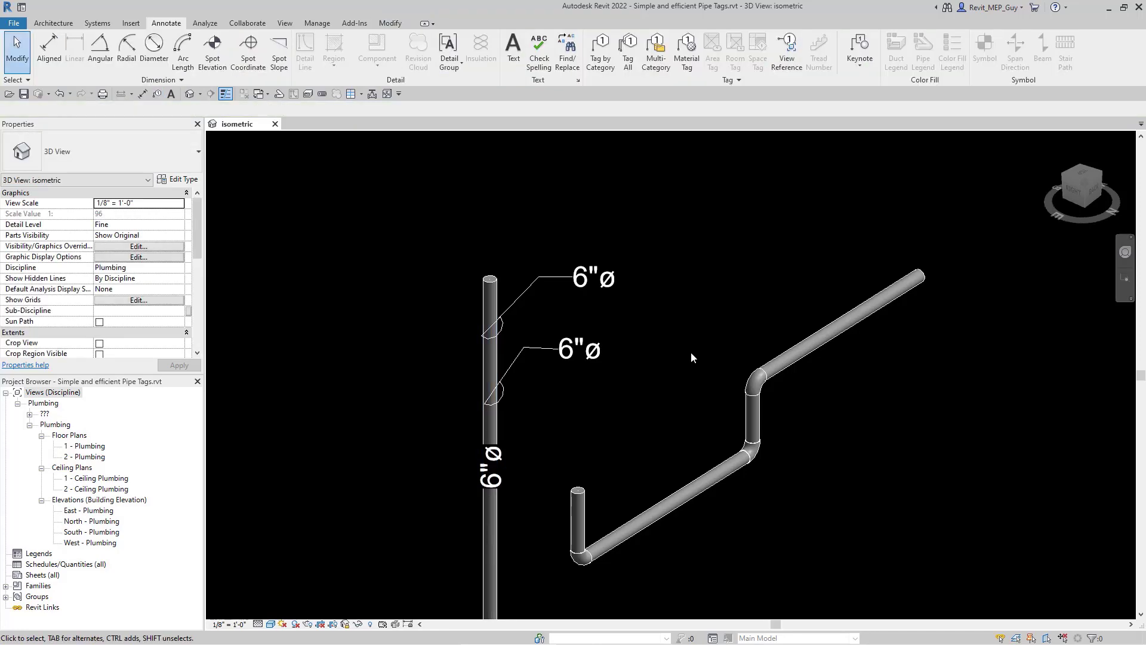
- Create a tag similar to the upper leader tag, with its leader on, and attach it to the lower sloping pipe
click(571, 281)
right_click(559, 277)
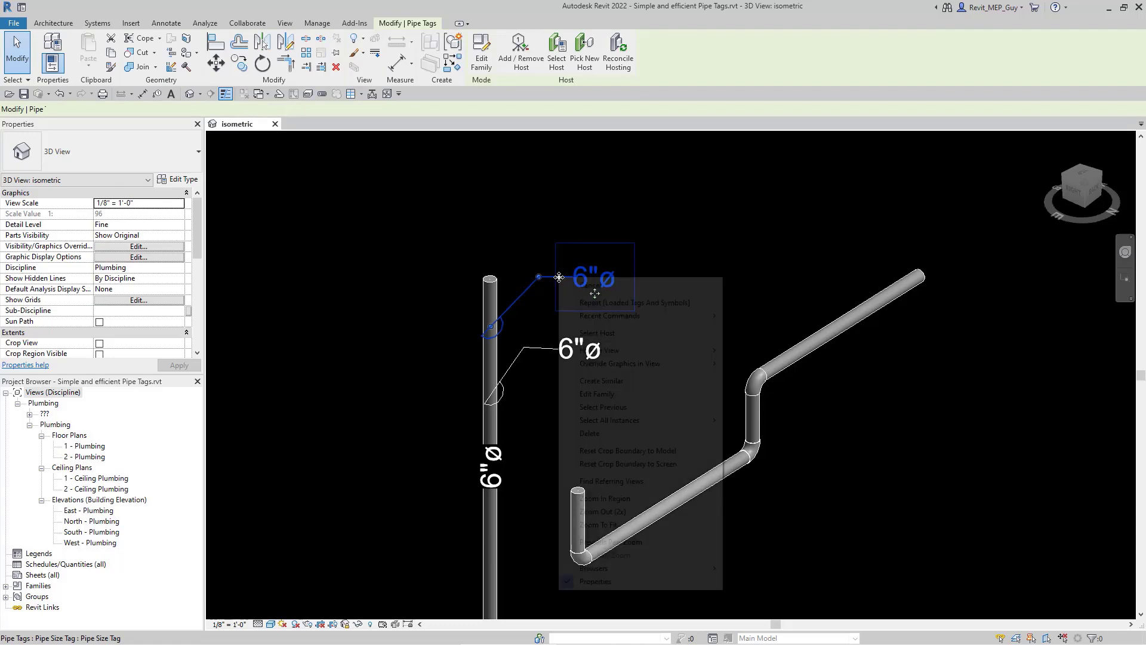
click(600, 383)
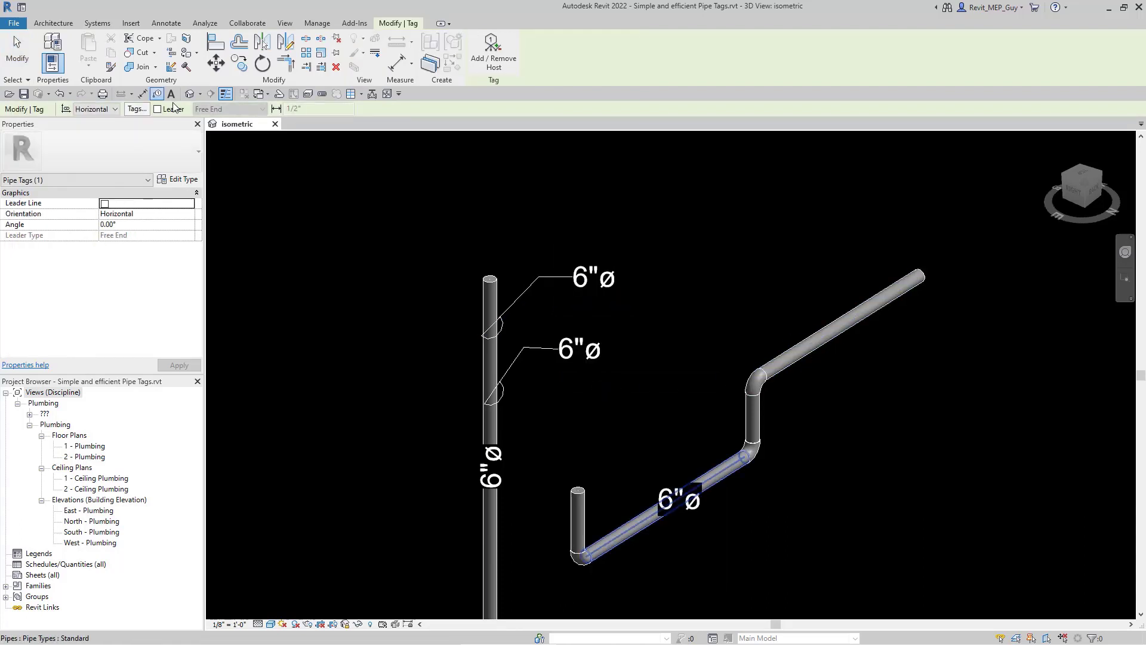
click(157, 109)
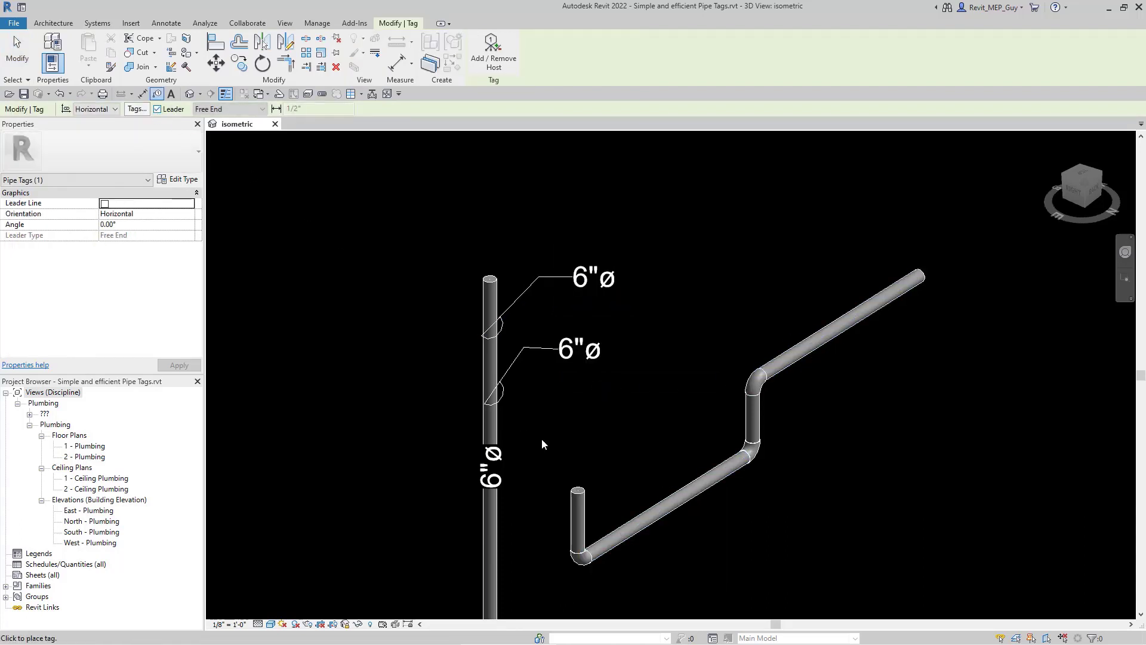
click(673, 491)
click(736, 548)
click(787, 558)
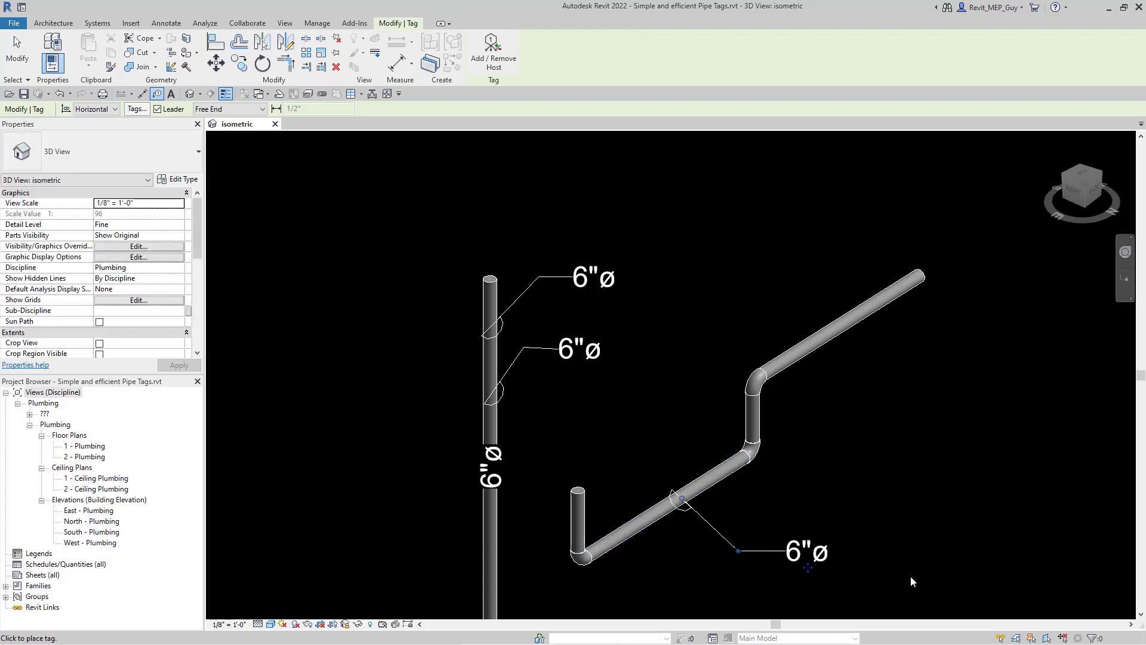
key(Escape)
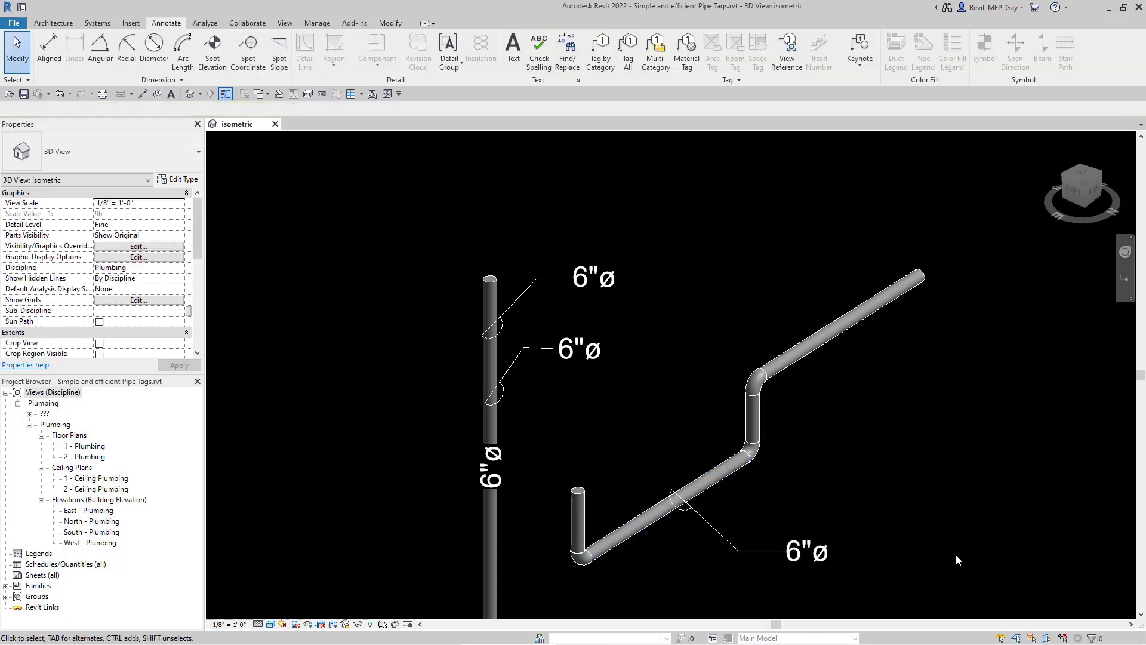
- Create tags similar to the rotated in-pipe size tag and place one inside each of the upper and lower sloping pipes
click(499, 466)
right_click(500, 467)
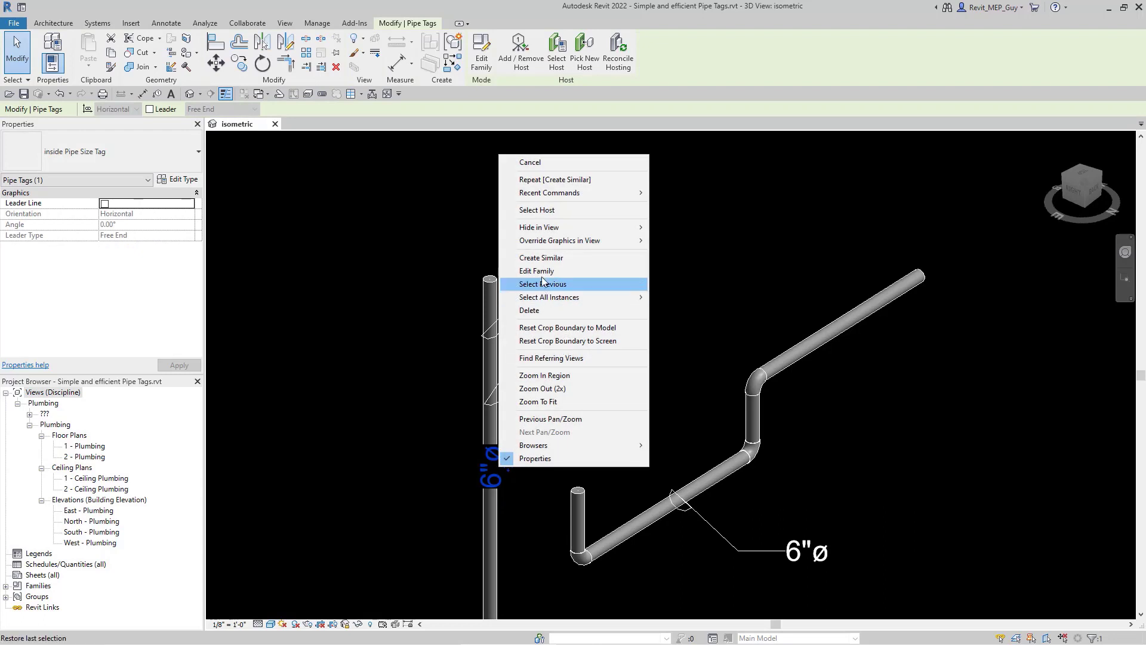
click(540, 257)
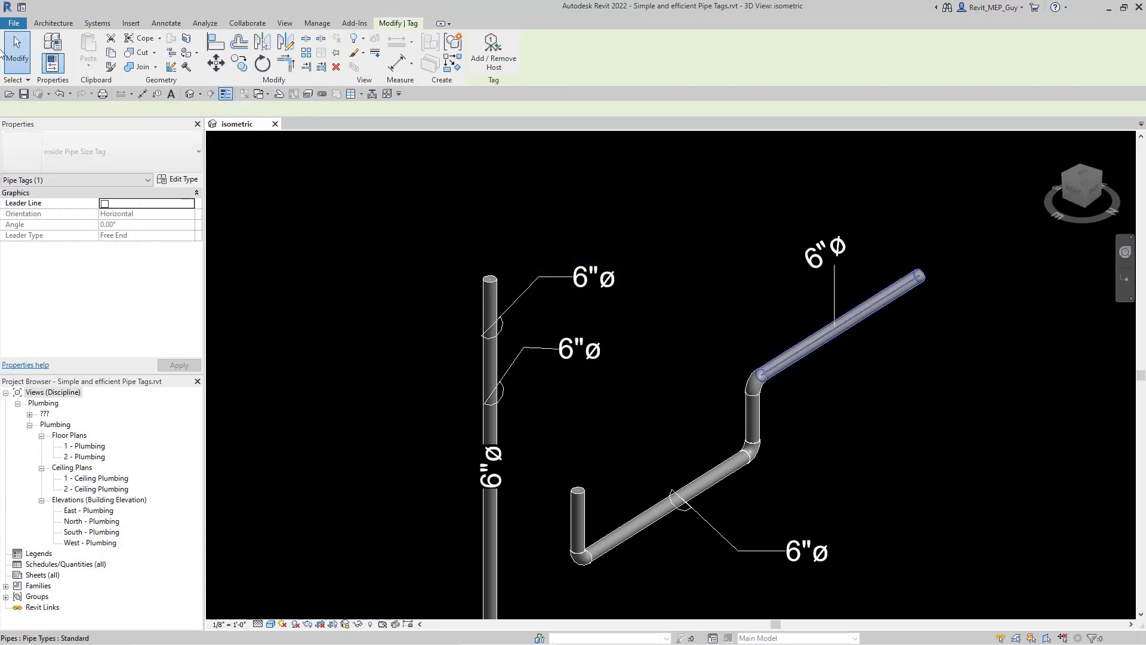
click(818, 384)
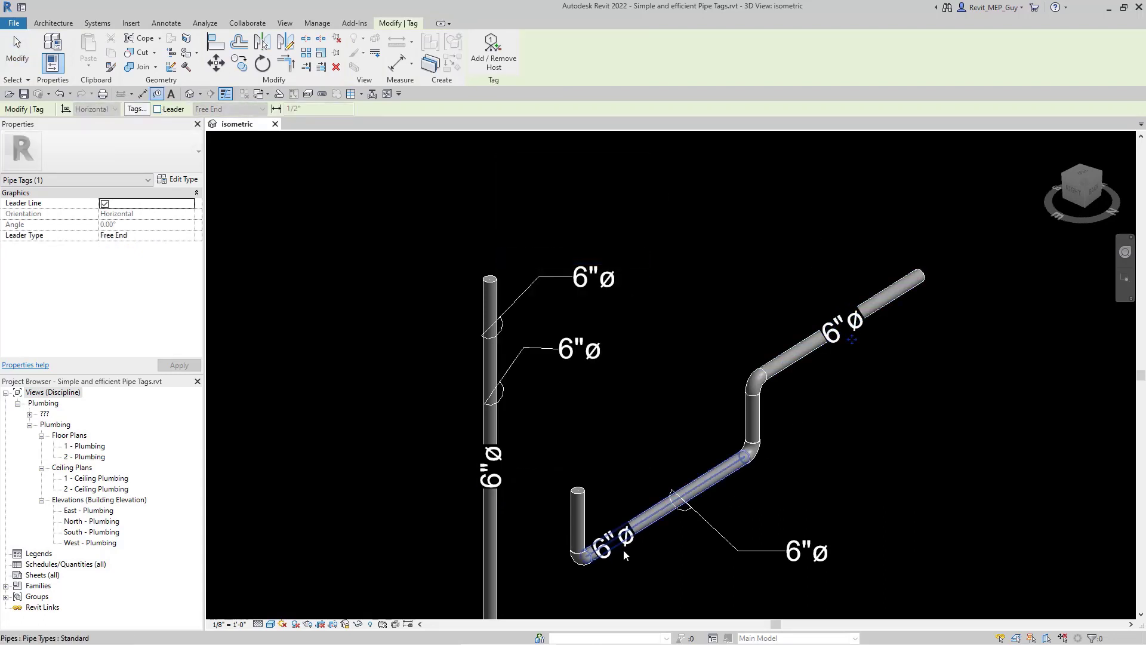
click(644, 535)
key(Escape)
key(Escape)
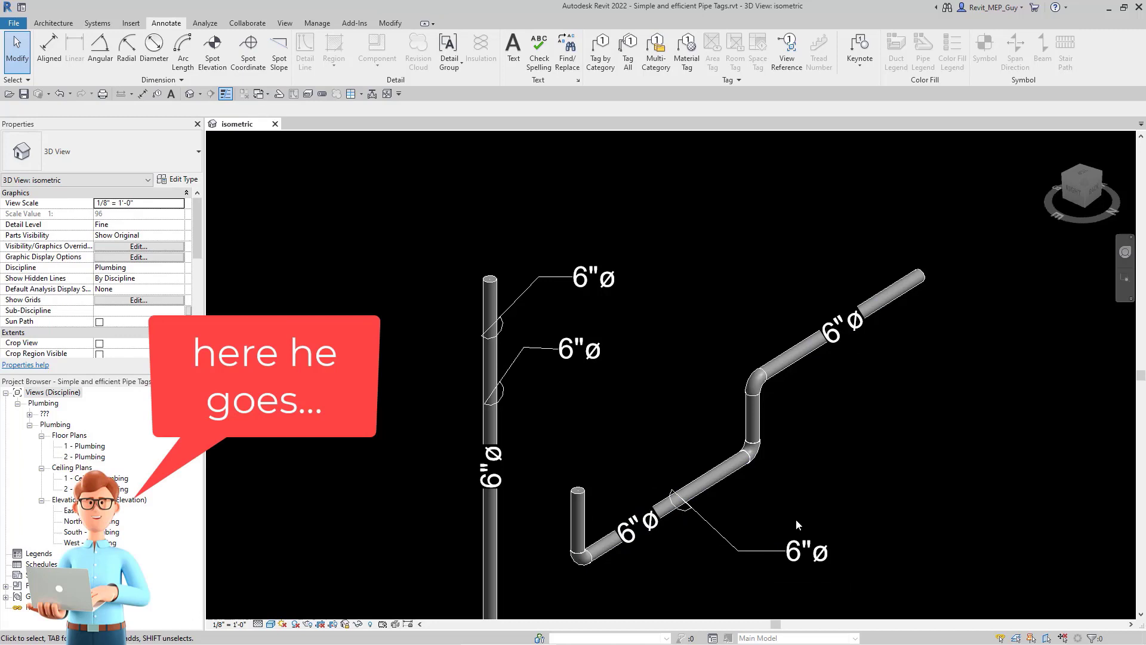
- Select the whole connected sloping pipe run and set its diameter to 4"
key(Tab)
click(910, 295)
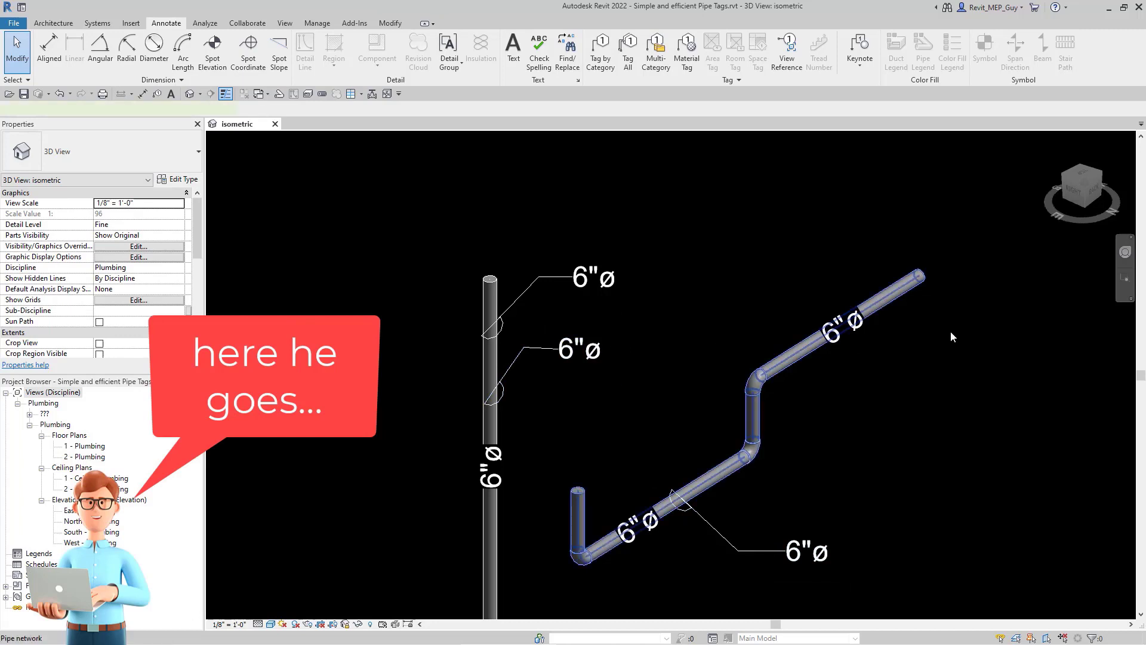
click(177, 109)
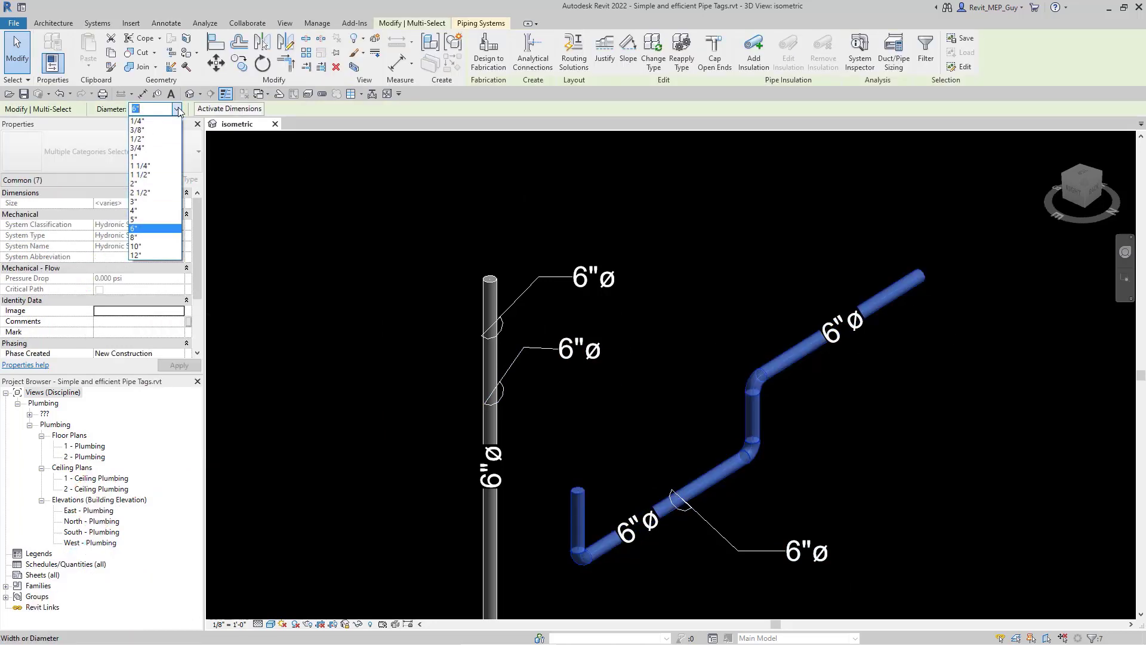
text(4)
key(Return)
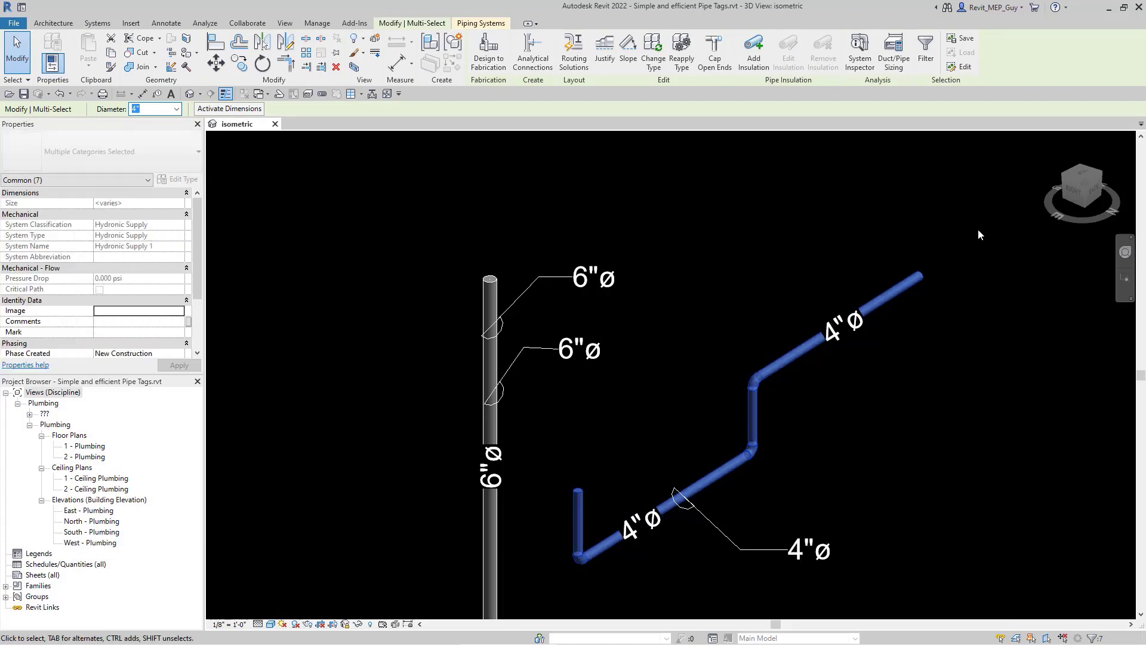
- Set the diameter of the tall vertical pipe to 3"
click(490, 364)
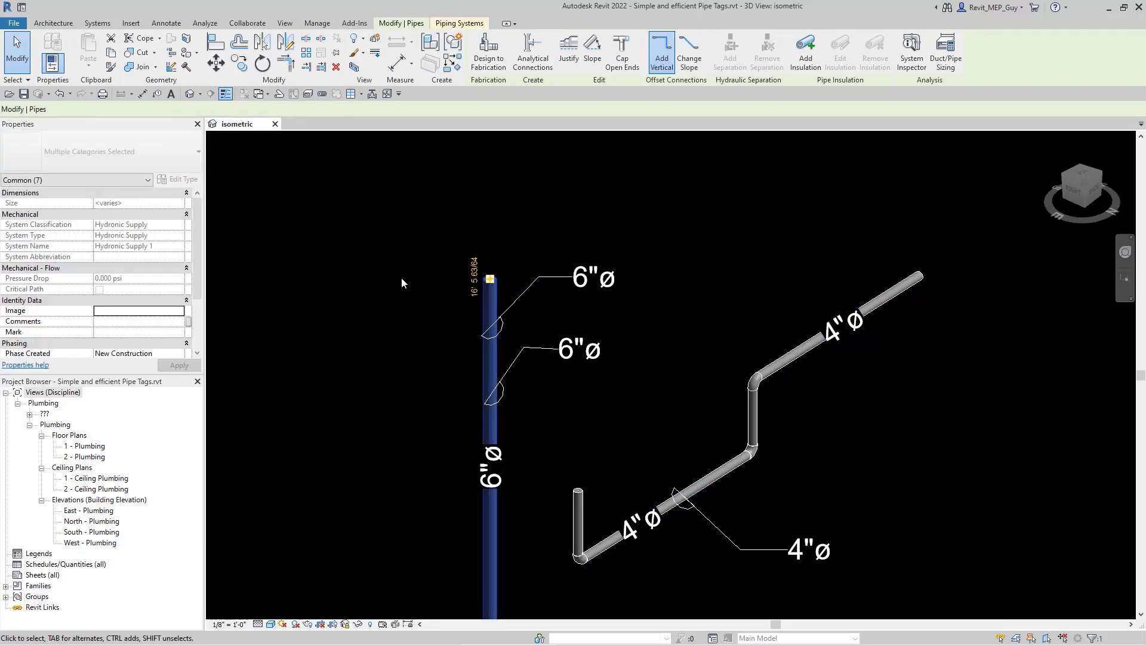
click(153, 109)
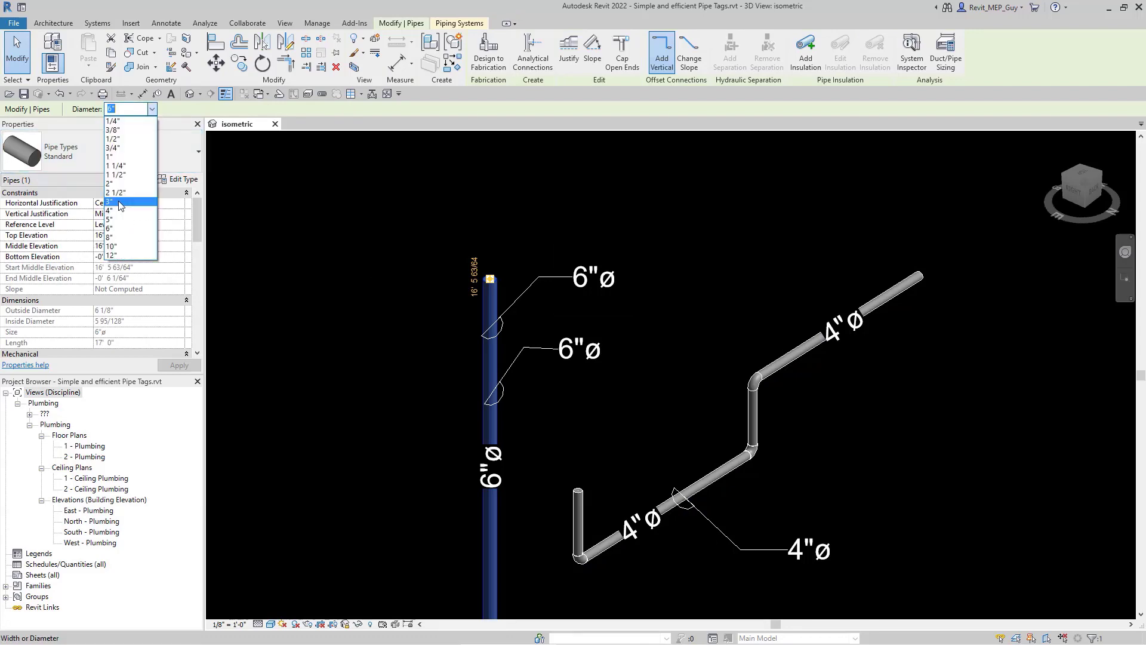
click(120, 202)
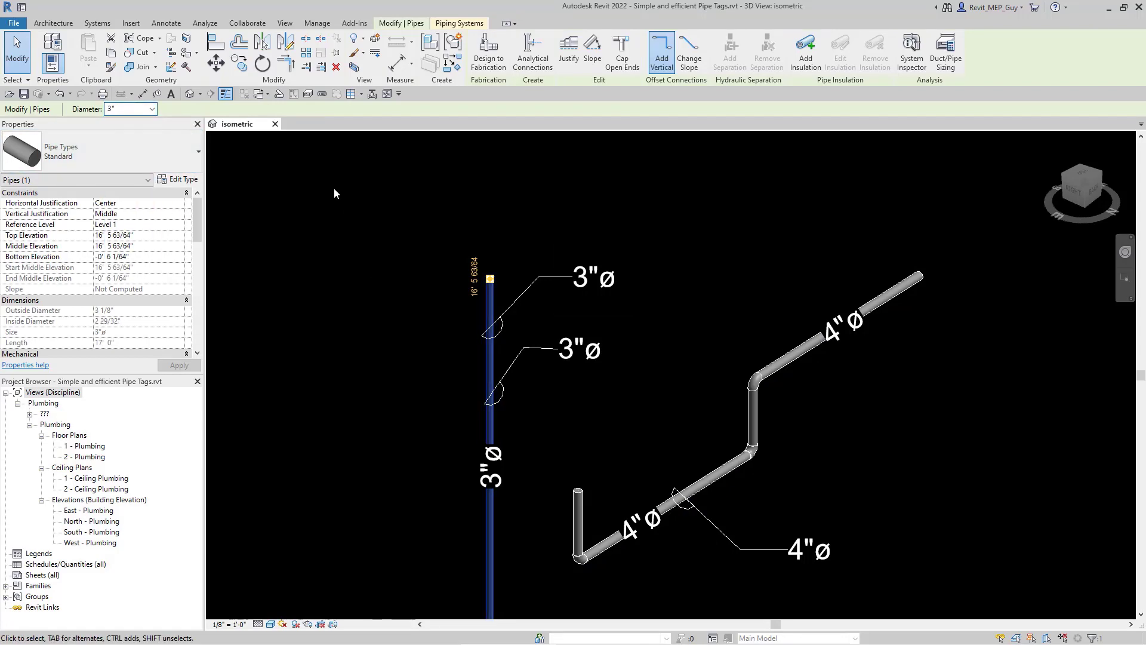
click(334, 190)
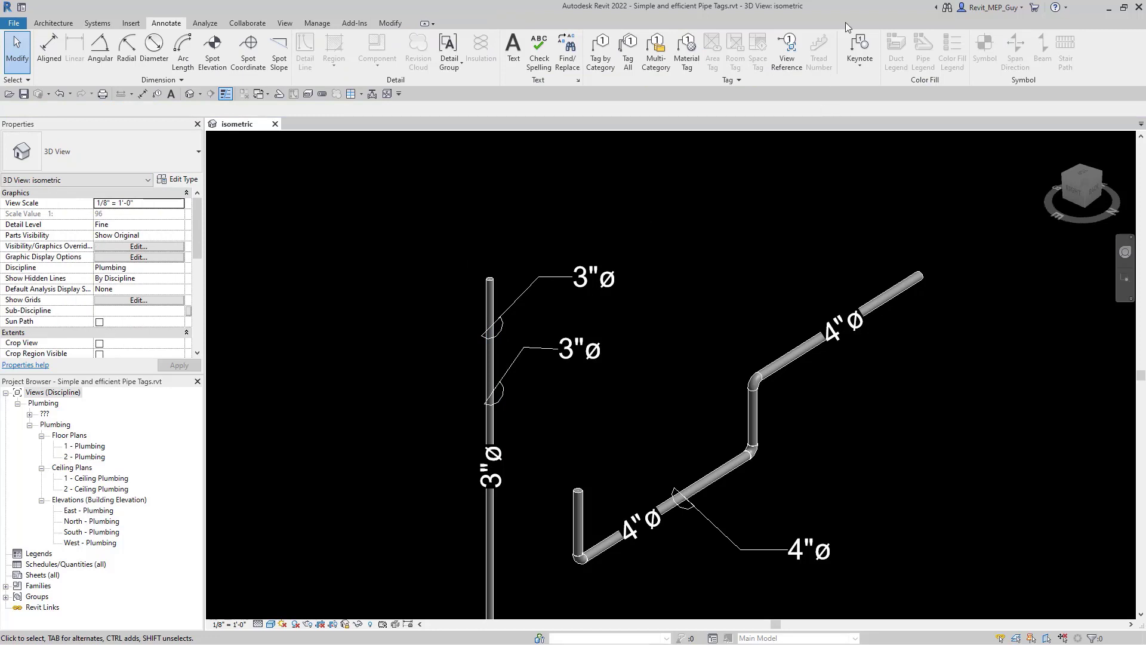
- Open the 1 - Plumbing floor plan and place a size tag without leader inside each of the two horizontal pipes
double_click(90, 447)
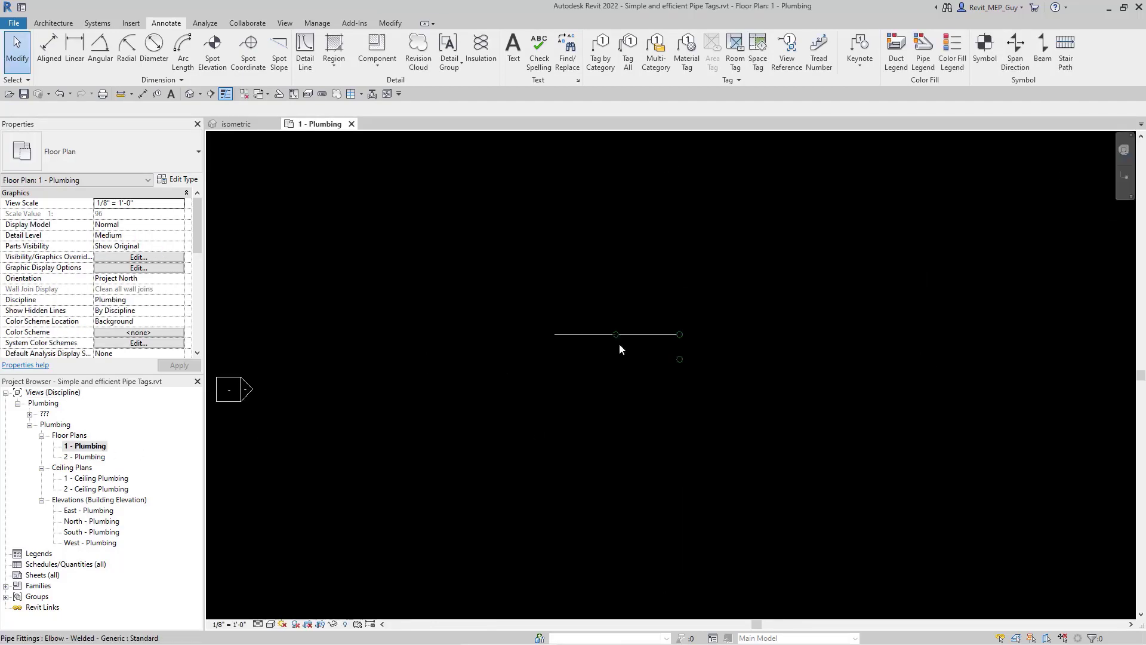
scroll(618, 343, up, 5)
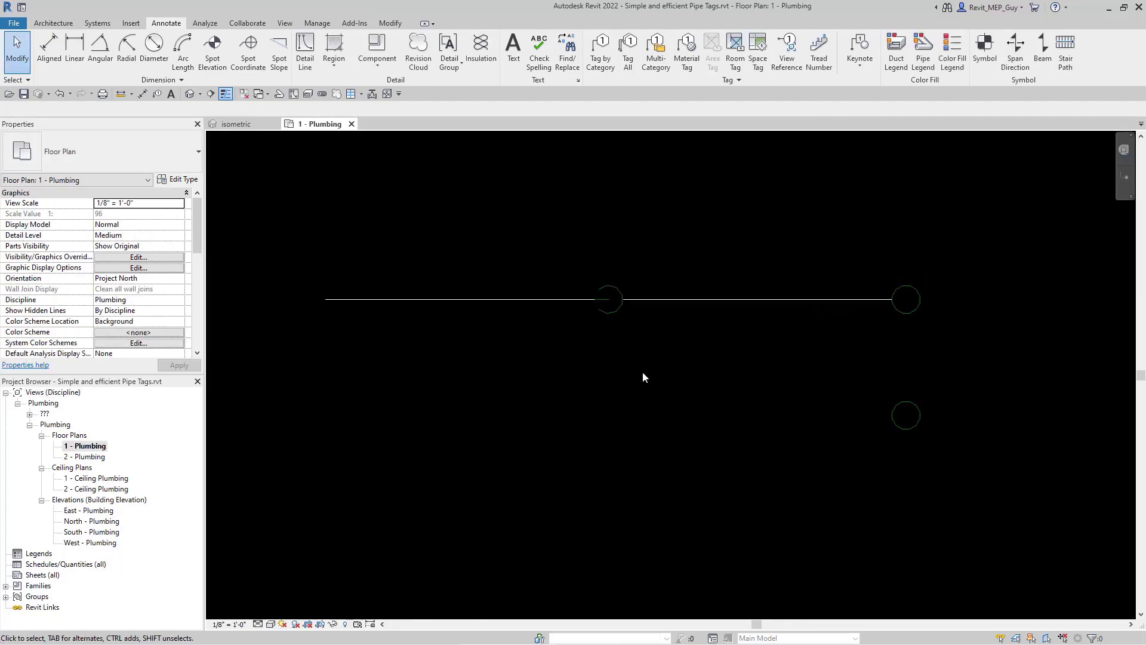
click(600, 50)
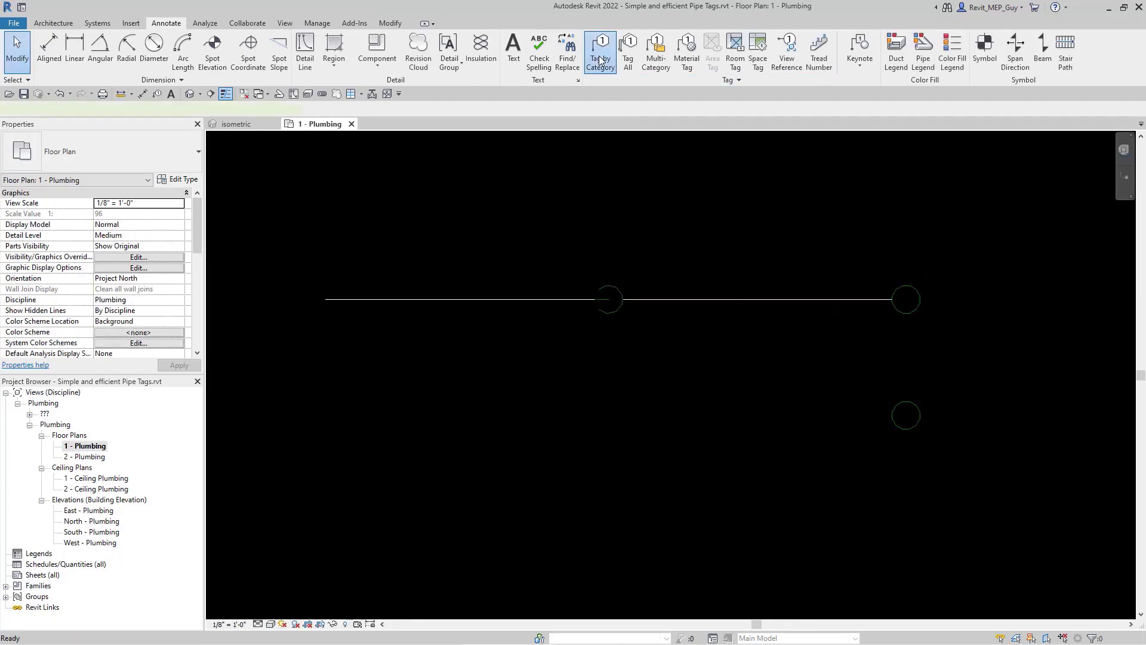
click(454, 304)
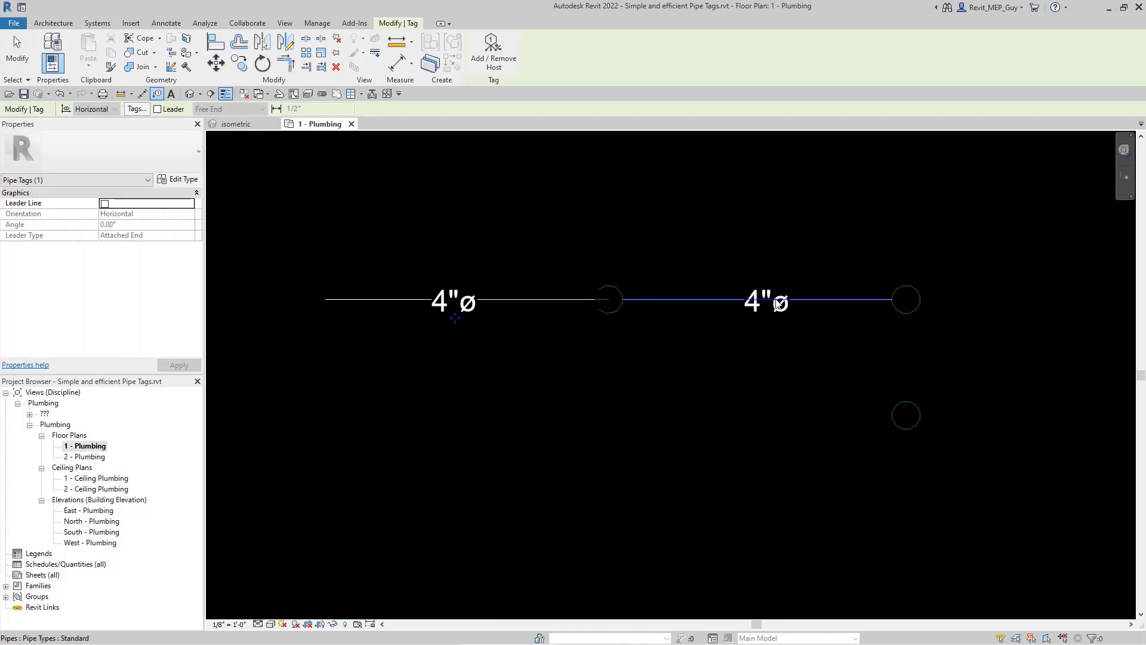
click(766, 304)
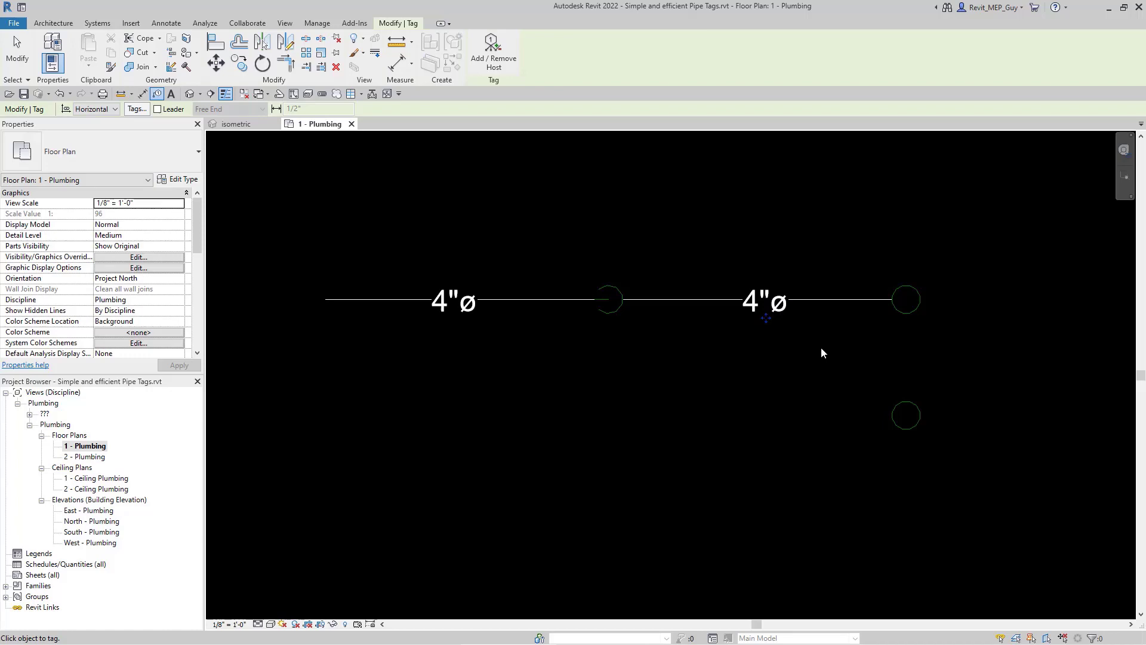
key(Escape)
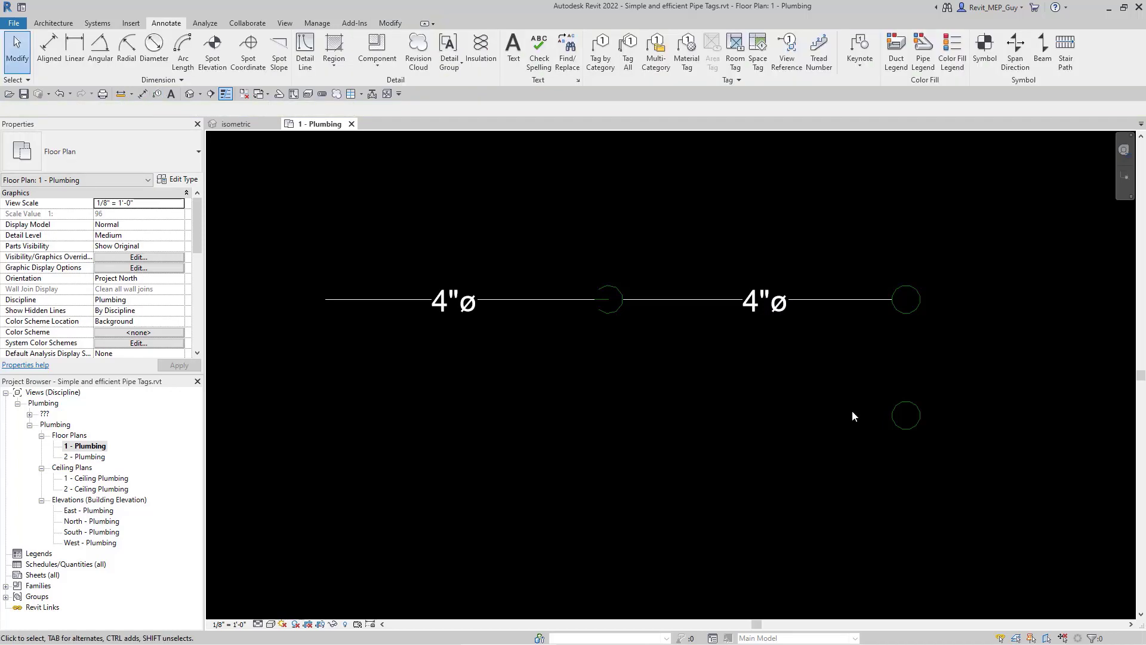
- Create a similar tag with a free-end leader on the left horizontal pipe, placing its text above the pipe
click(776, 305)
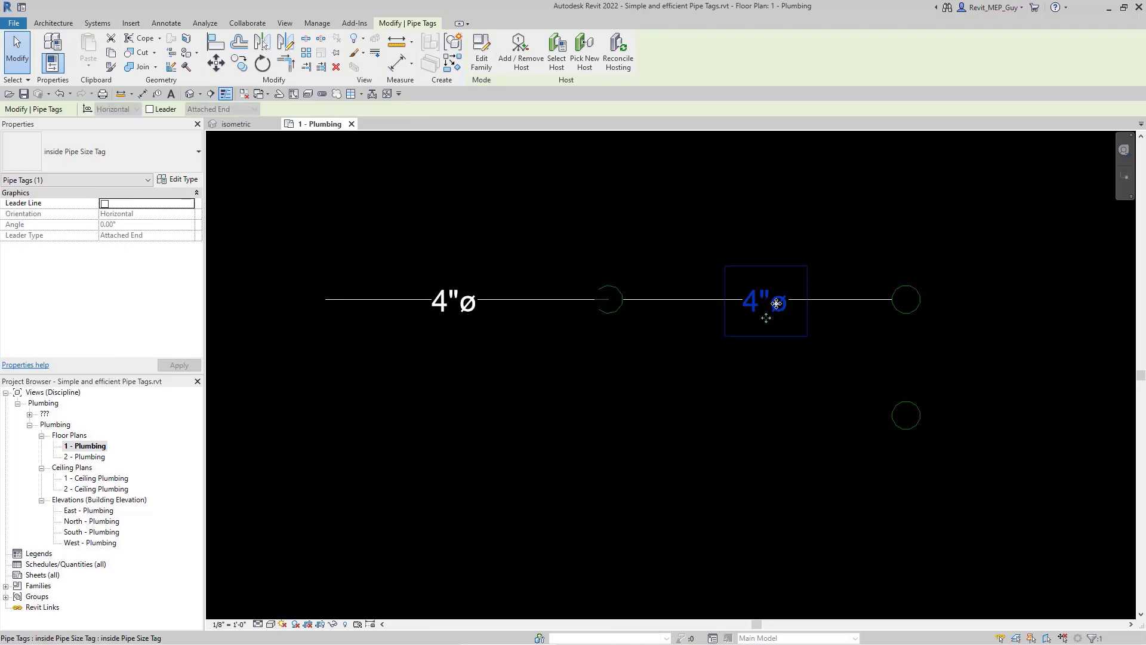
right_click(777, 305)
click(829, 402)
click(157, 109)
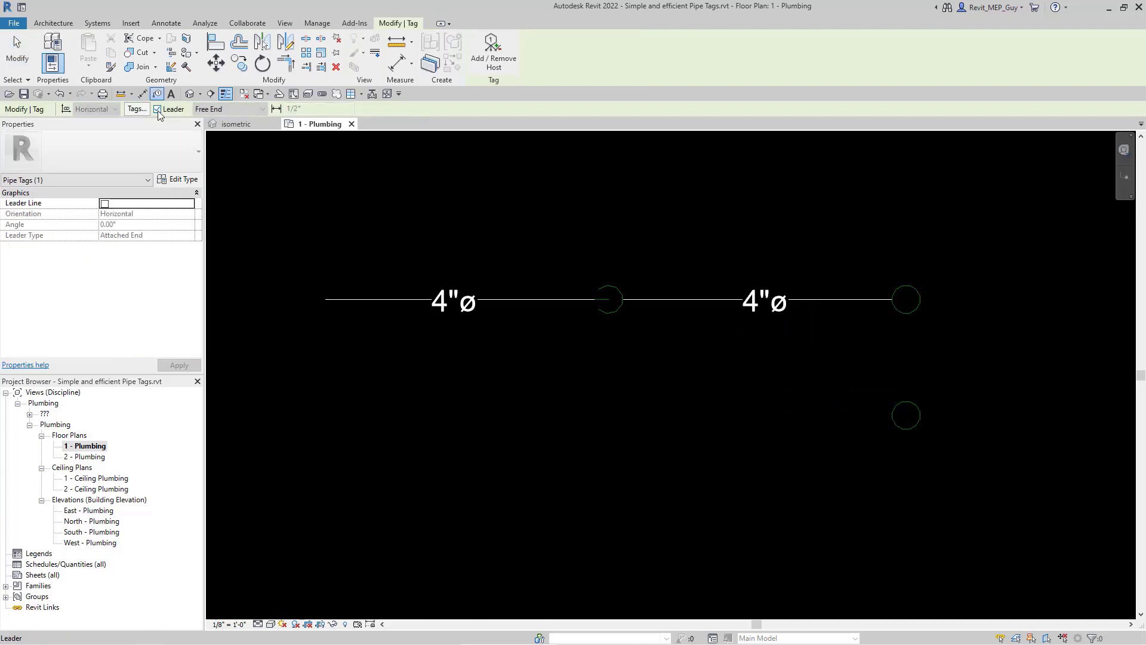
click(550, 298)
click(686, 226)
key(Escape)
key(Escape)
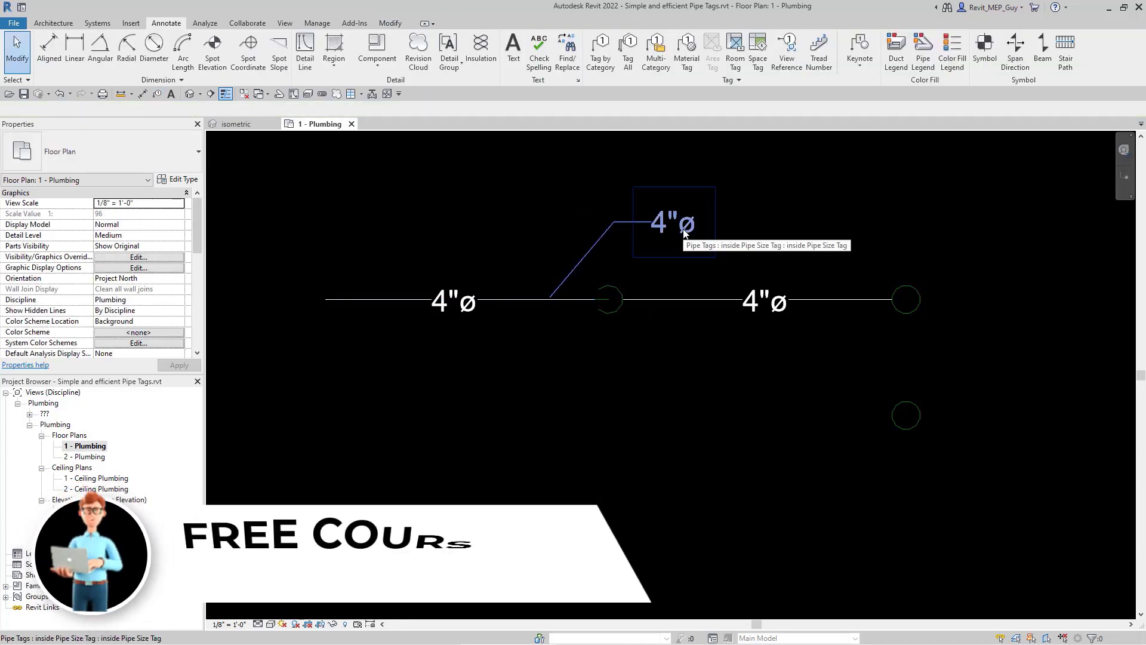
- Change the new leader tag's type to Pipe Size Tag
click(685, 233)
click(134, 155)
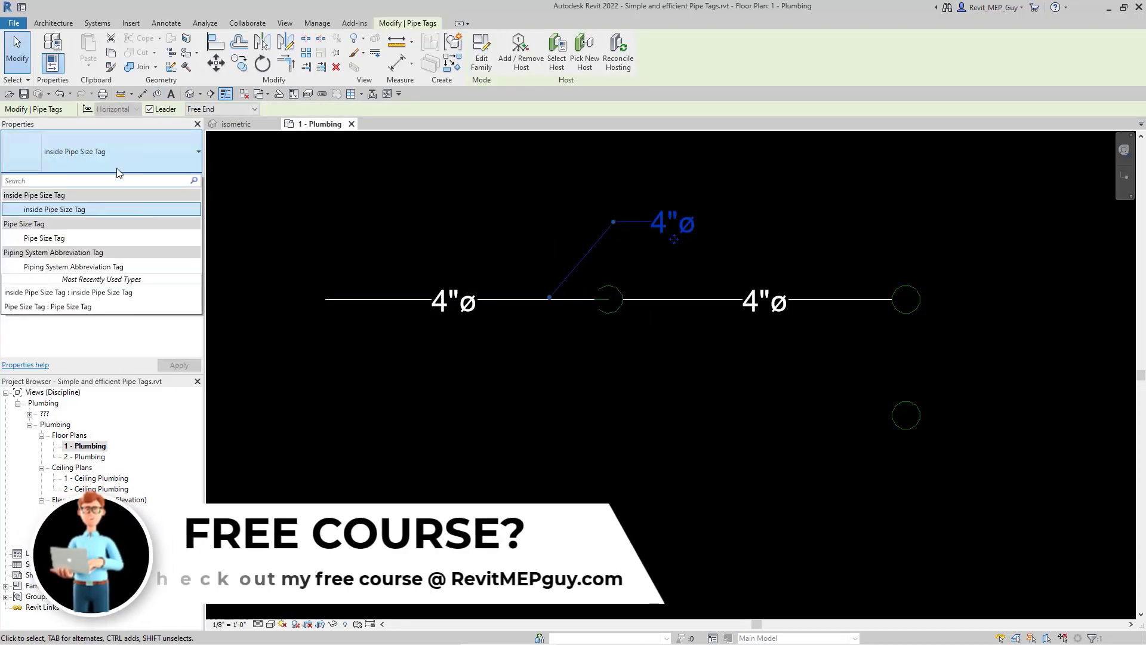
click(44, 238)
click(674, 347)
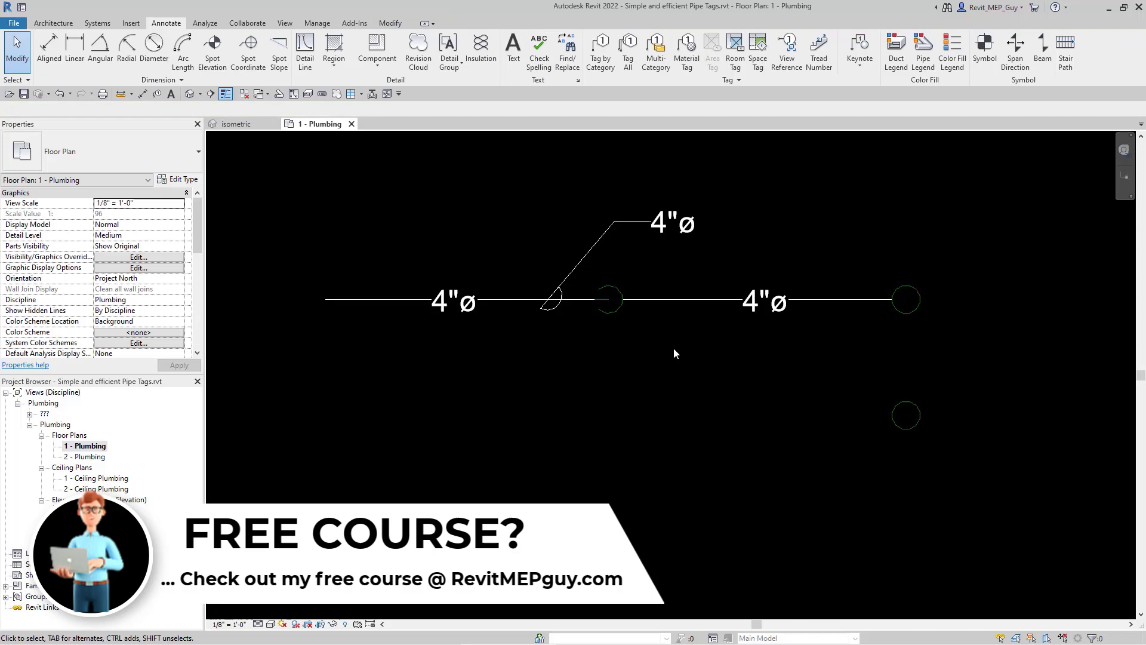
- Edit the Pipe Size Tag type so its leader arrowhead is a filled arrow instead of a loop
click(671, 230)
click(178, 179)
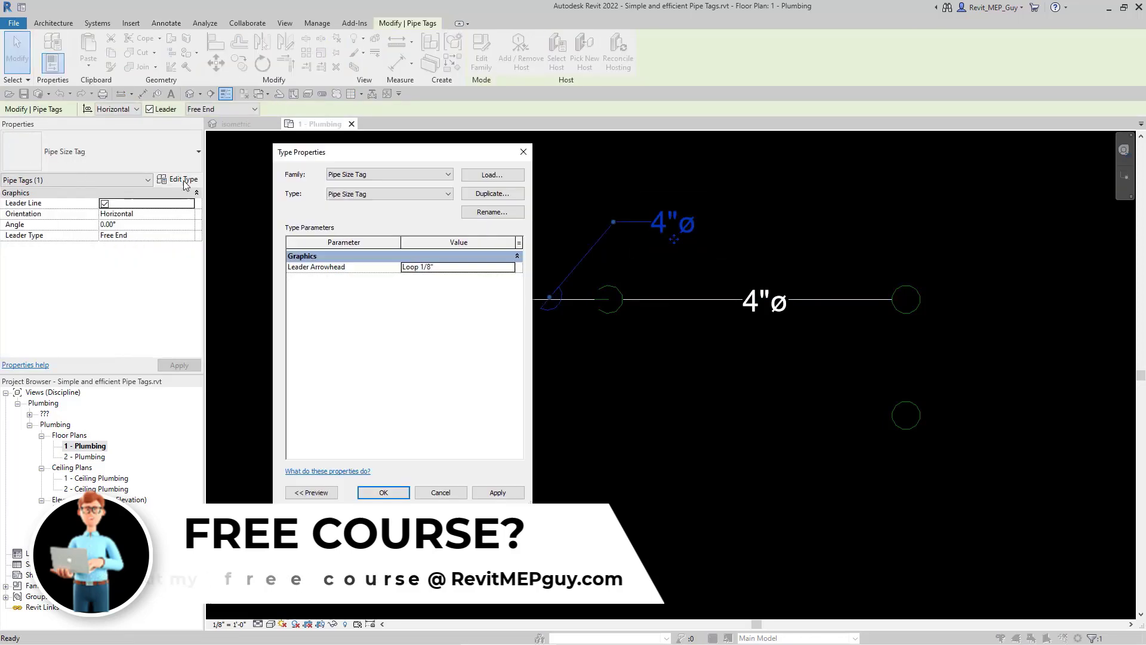
click(439, 268)
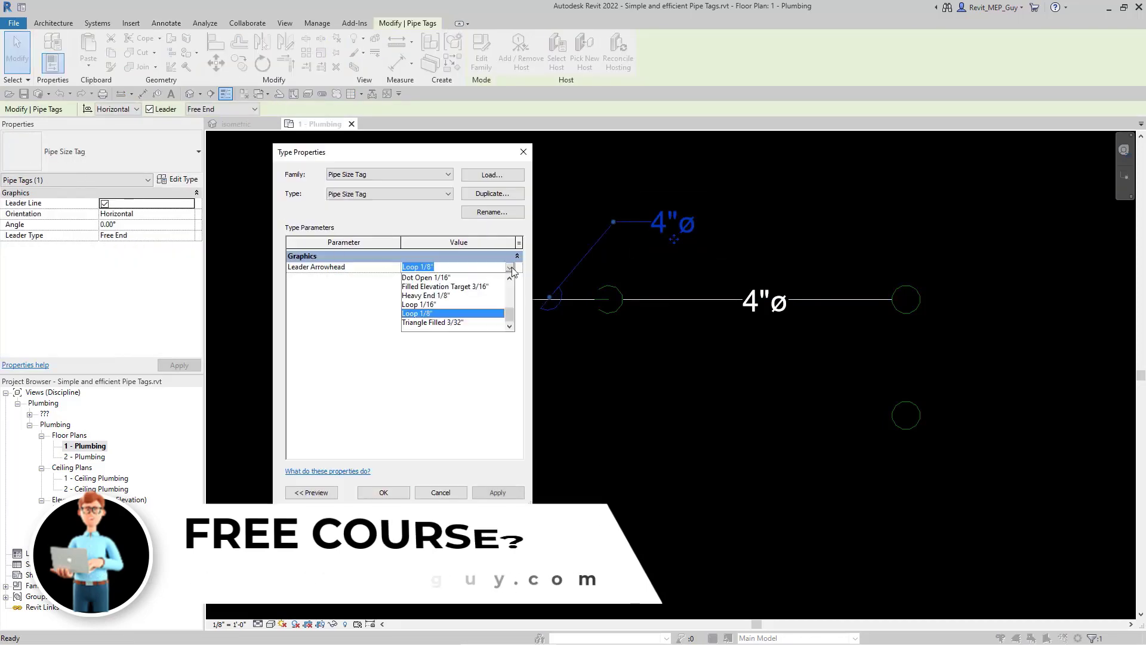
scroll(452, 301, up, 2)
click(450, 303)
click(383, 492)
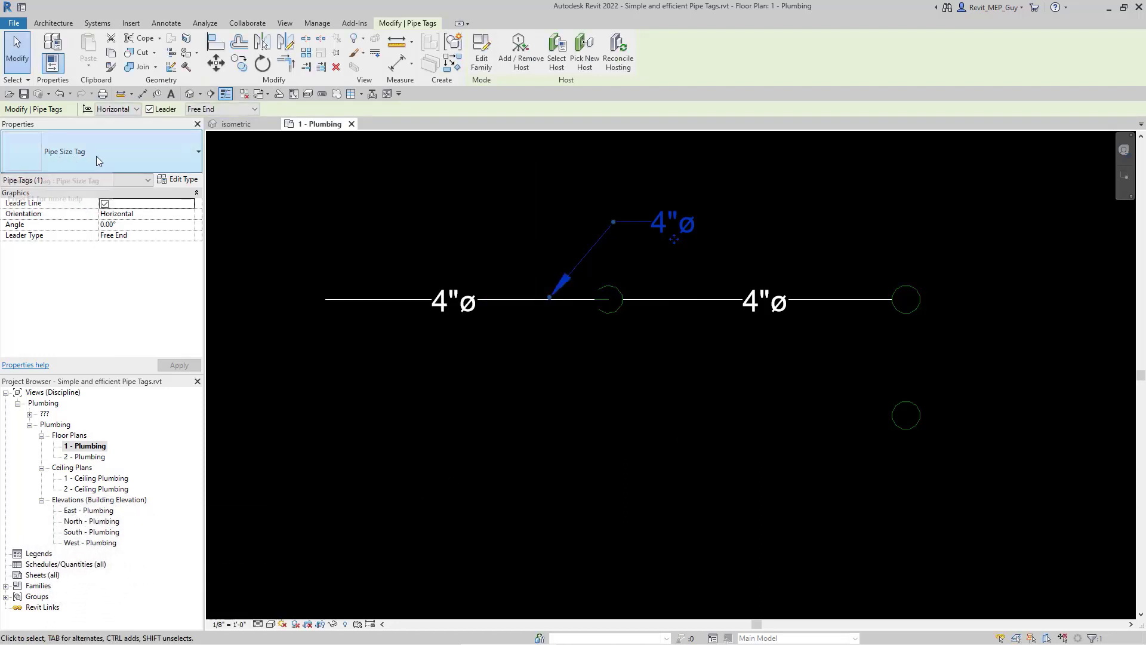
- Create similar leader tags on the two vertical pipes shown as circles at the right end of the plan
right_click(655, 222)
click(693, 326)
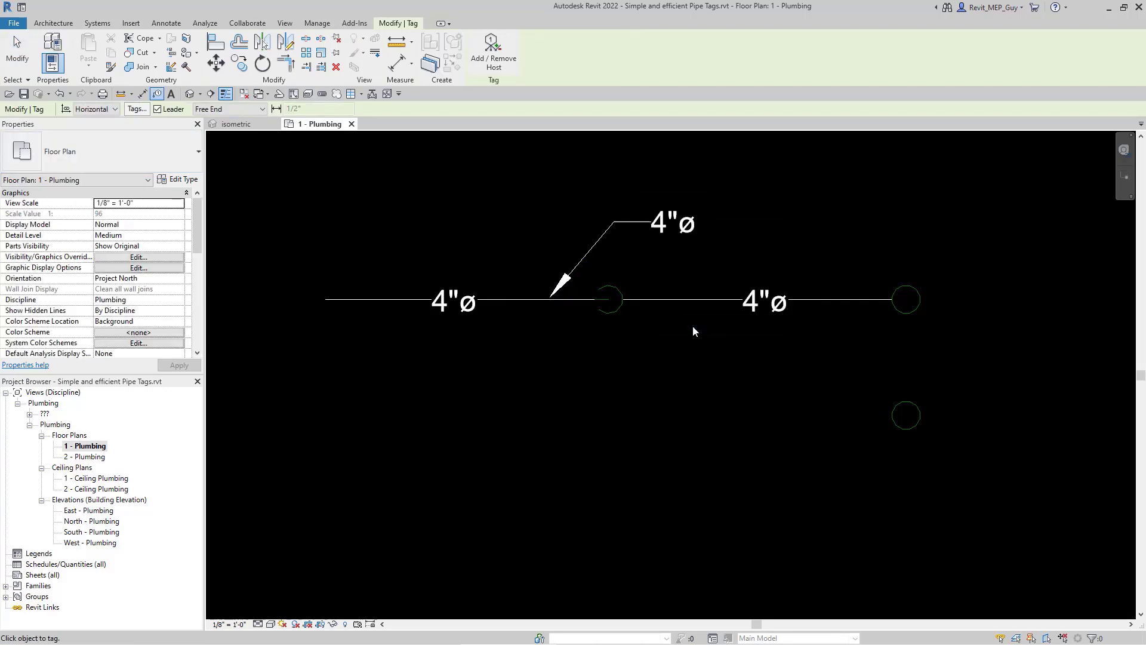
click(917, 286)
click(918, 404)
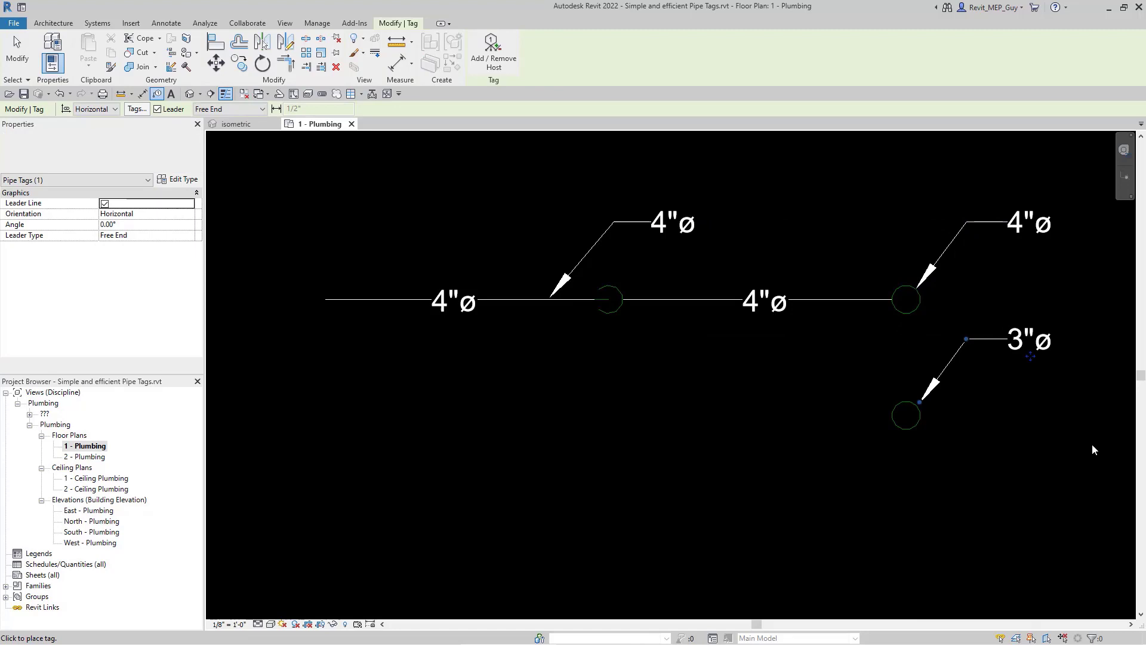
key(Escape)
key(Escape)
scroll(1087, 273, up, 1)
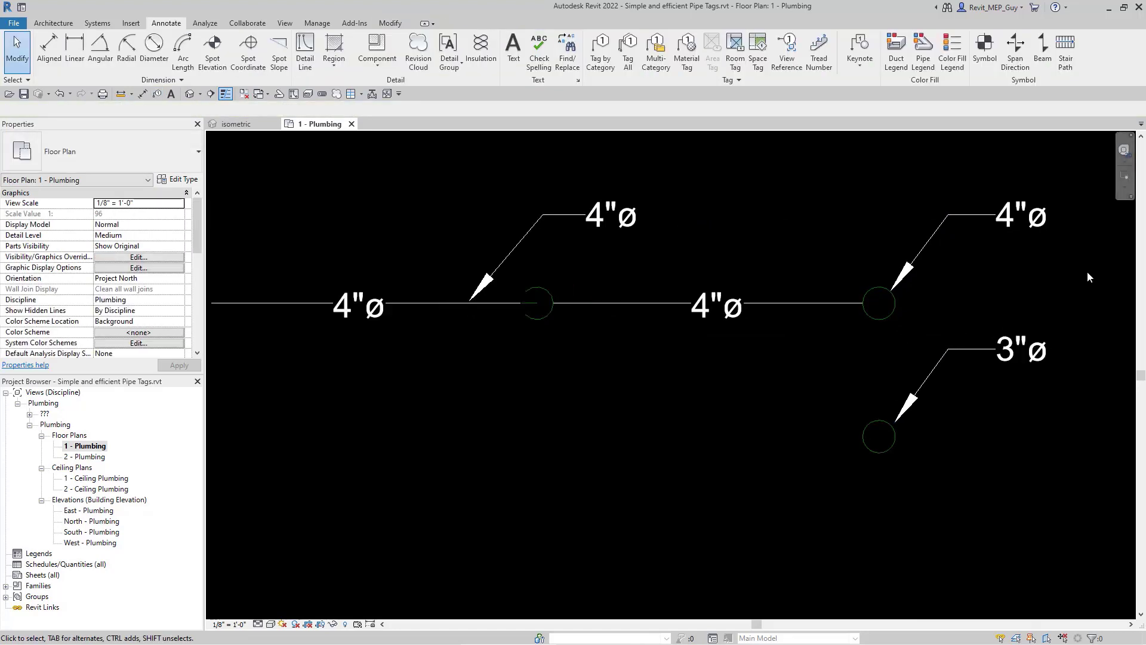
scroll(1086, 275, down, 1)
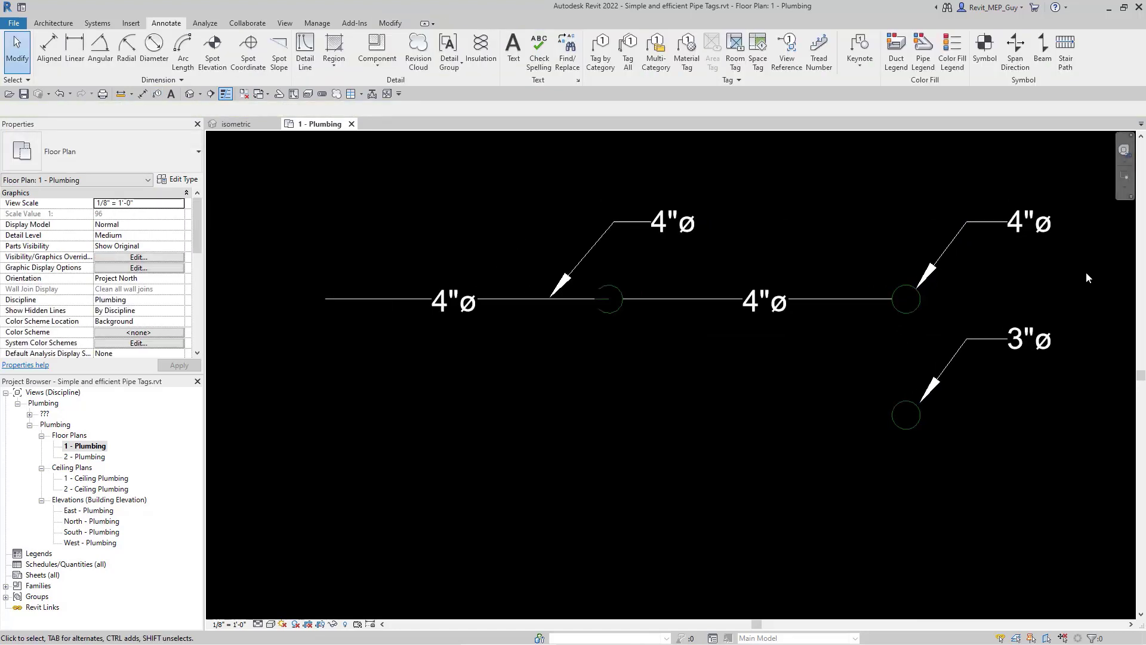
- Tile the 1 - Plumbing floor plan and the isometric view side by side
click(285, 23)
click(994, 54)
key(a)
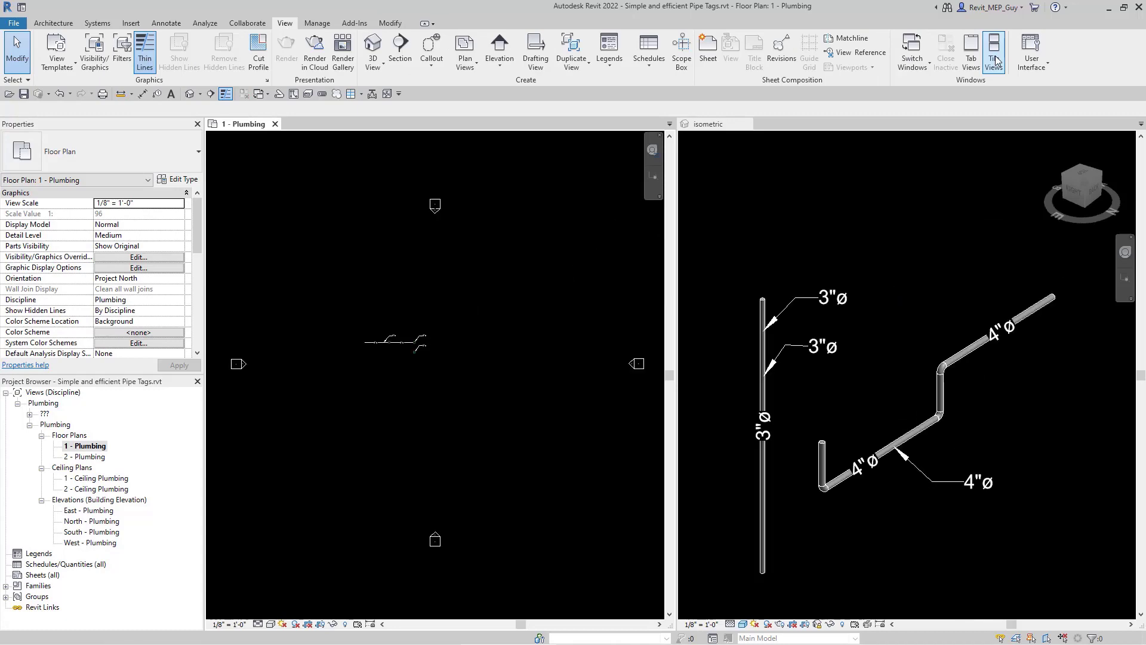
- Set the diameter of the tall vertical pipe in the isometric view to 8"
click(767, 500)
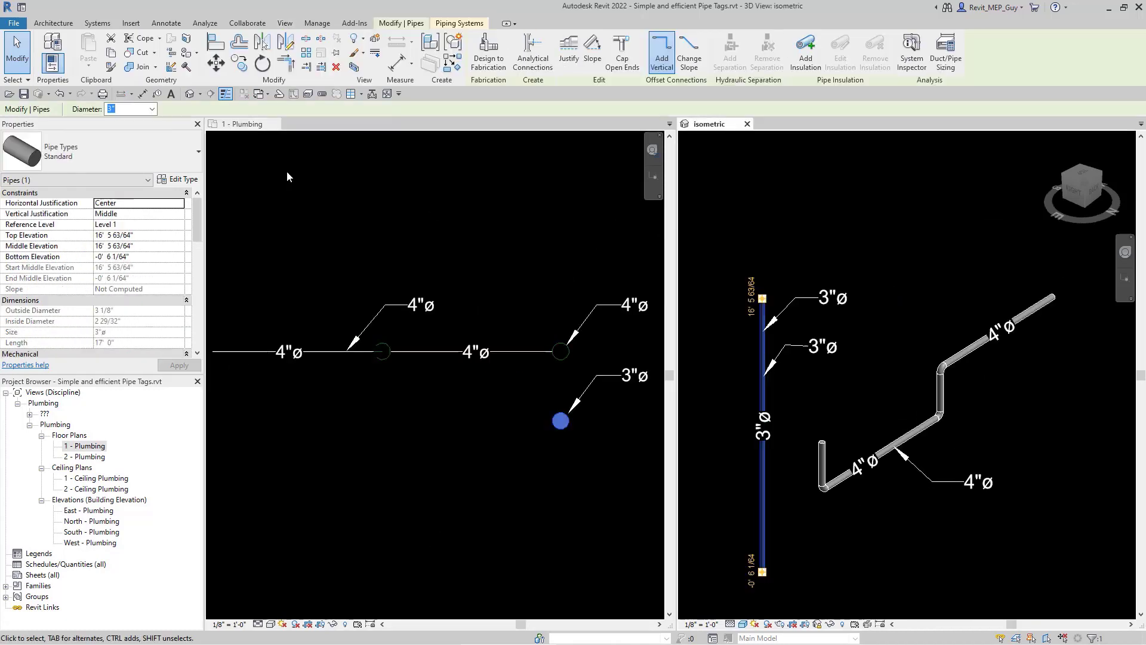
click(154, 112)
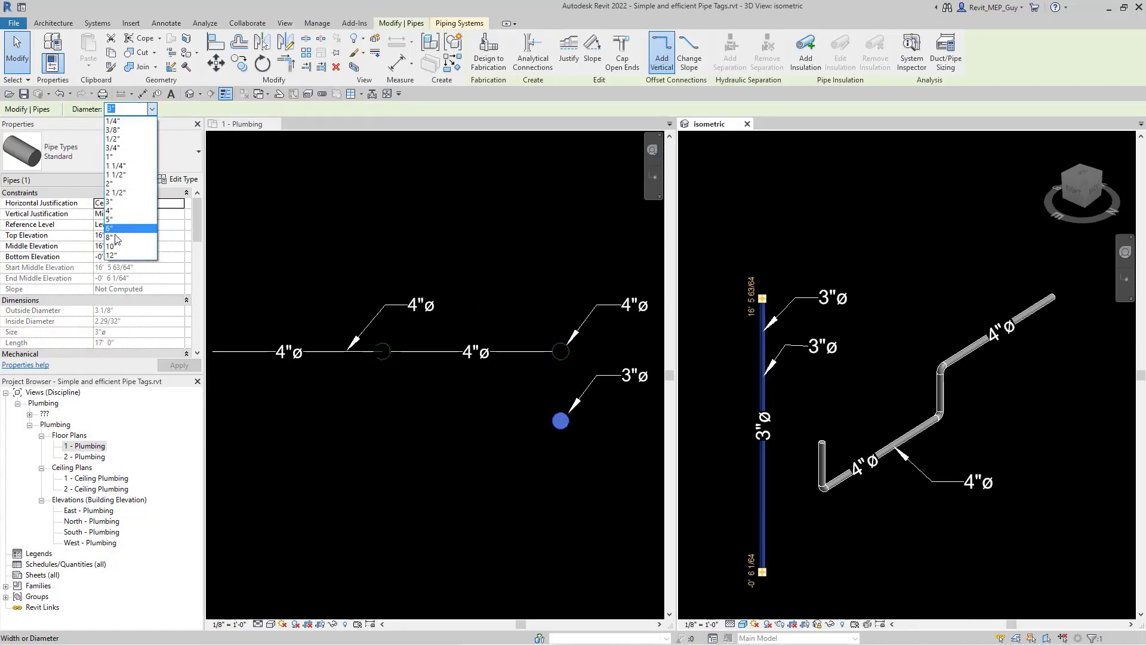
click(113, 241)
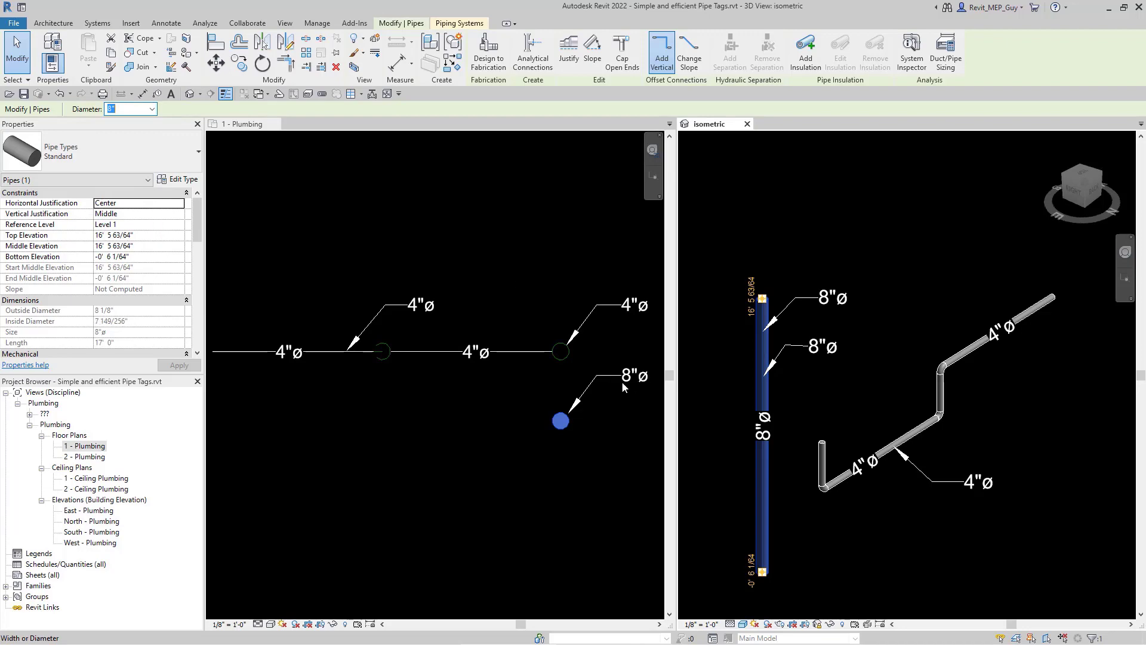
click(1043, 339)
- Set the diameter of the whole connected pipe run beside the tall vertical pipe to 2 1/2"
key(Tab)
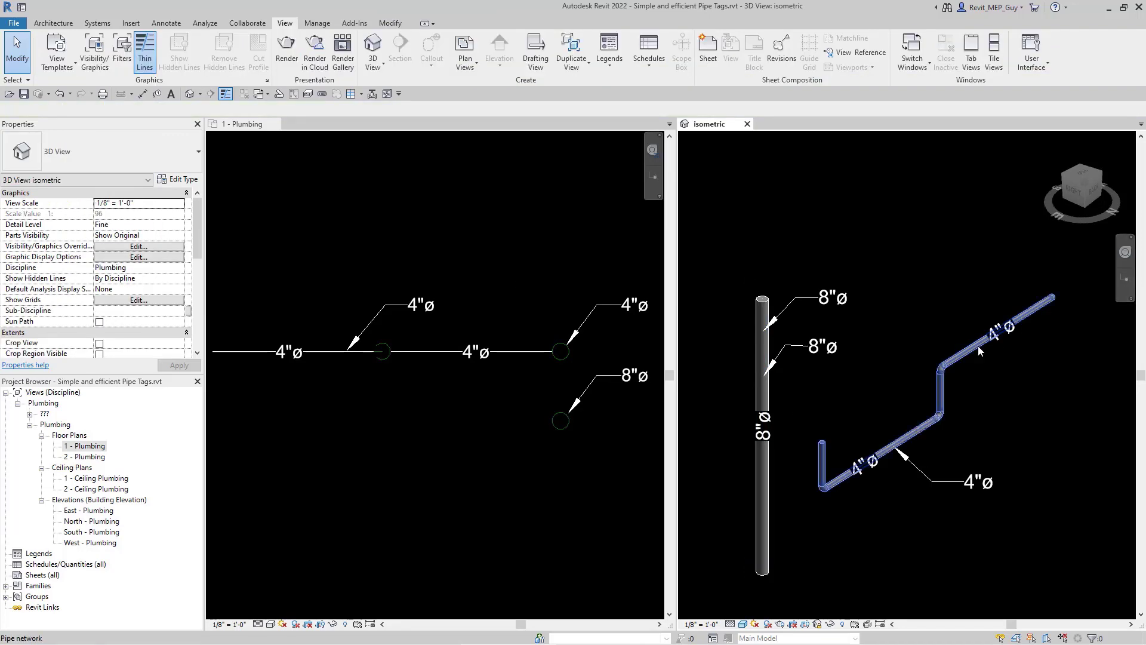
click(978, 345)
click(176, 108)
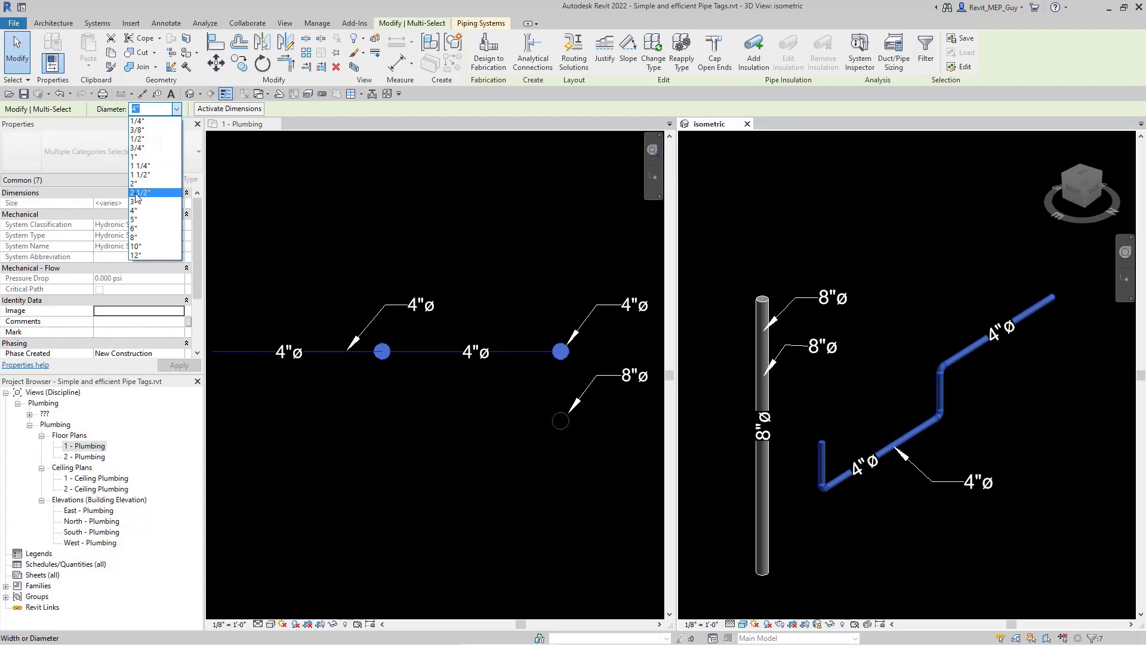
key(Escape)
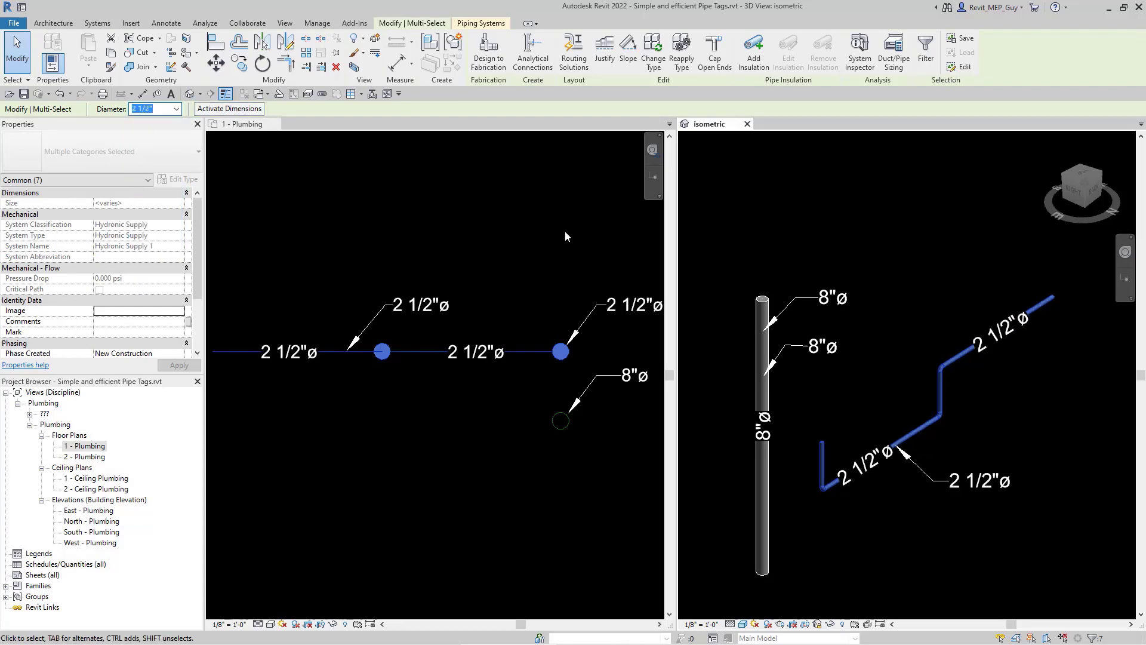
click(565, 230)
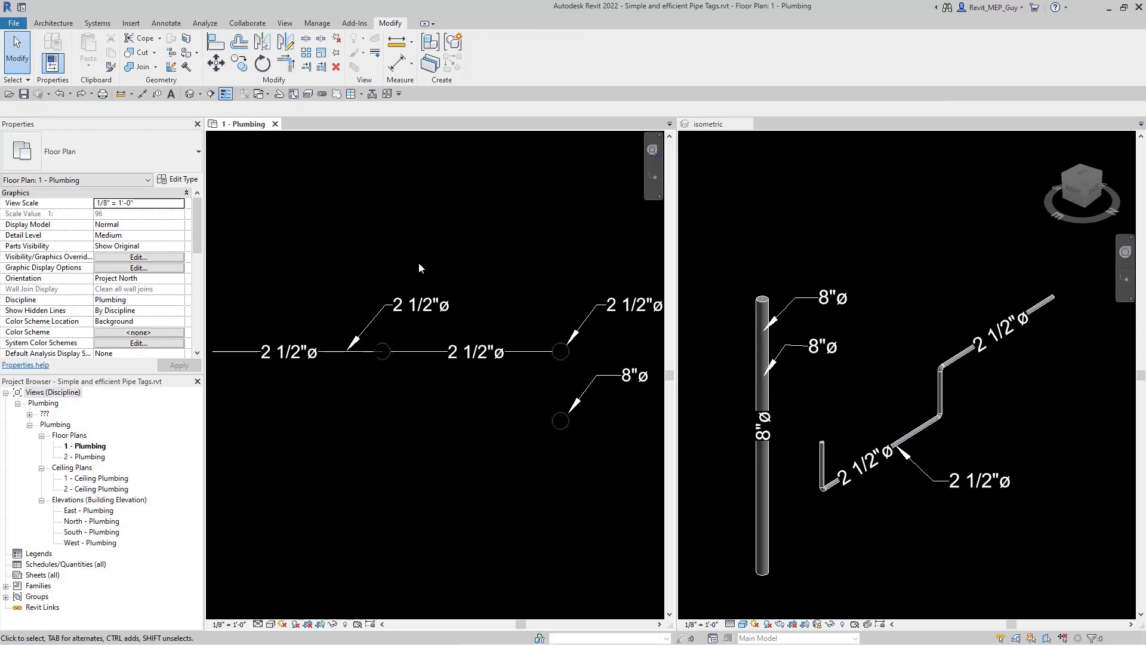
- Create a similar leader tag for the vertical pipe at the middle circle in the plan, placing its text below the horizontal run
click(411, 306)
right_click(411, 305)
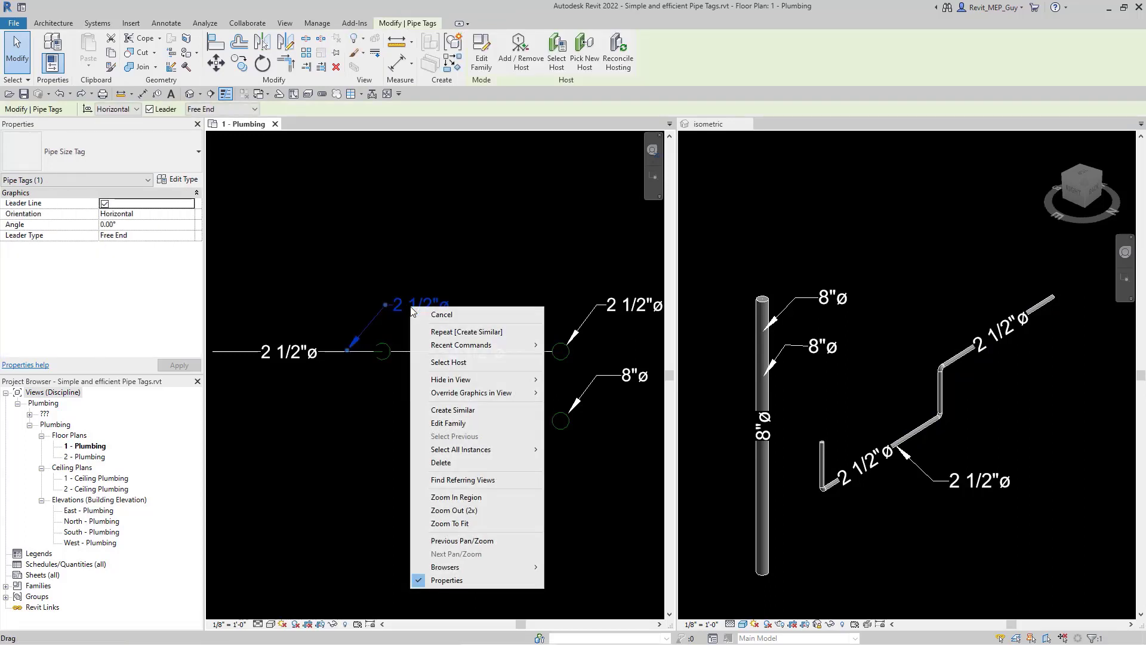
click(450, 415)
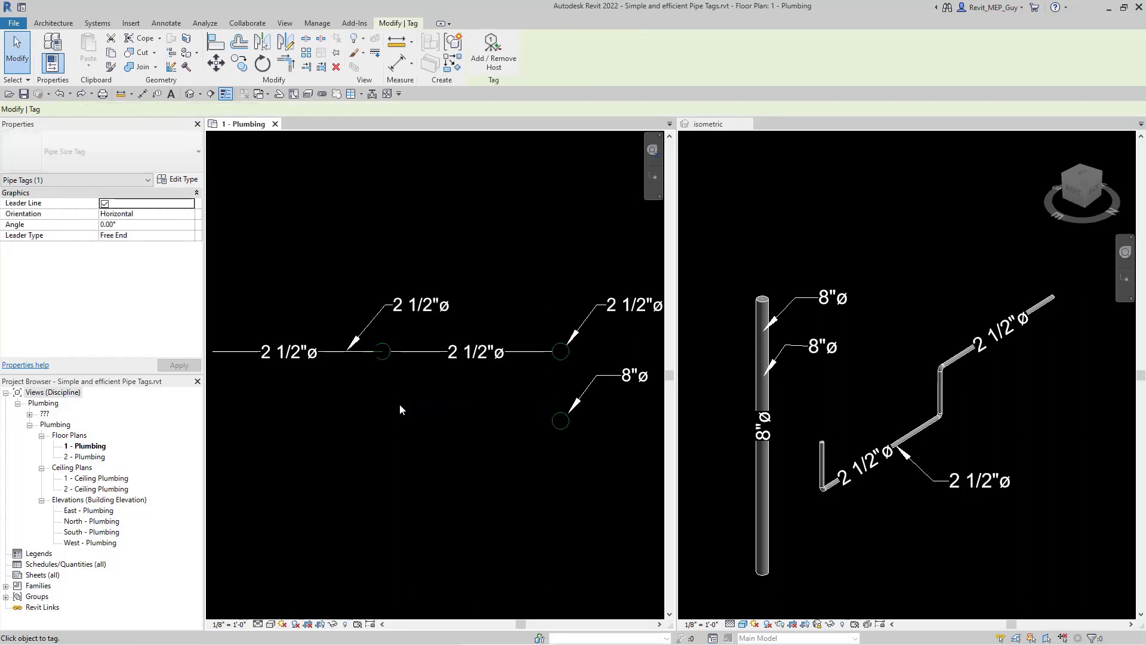
click(388, 361)
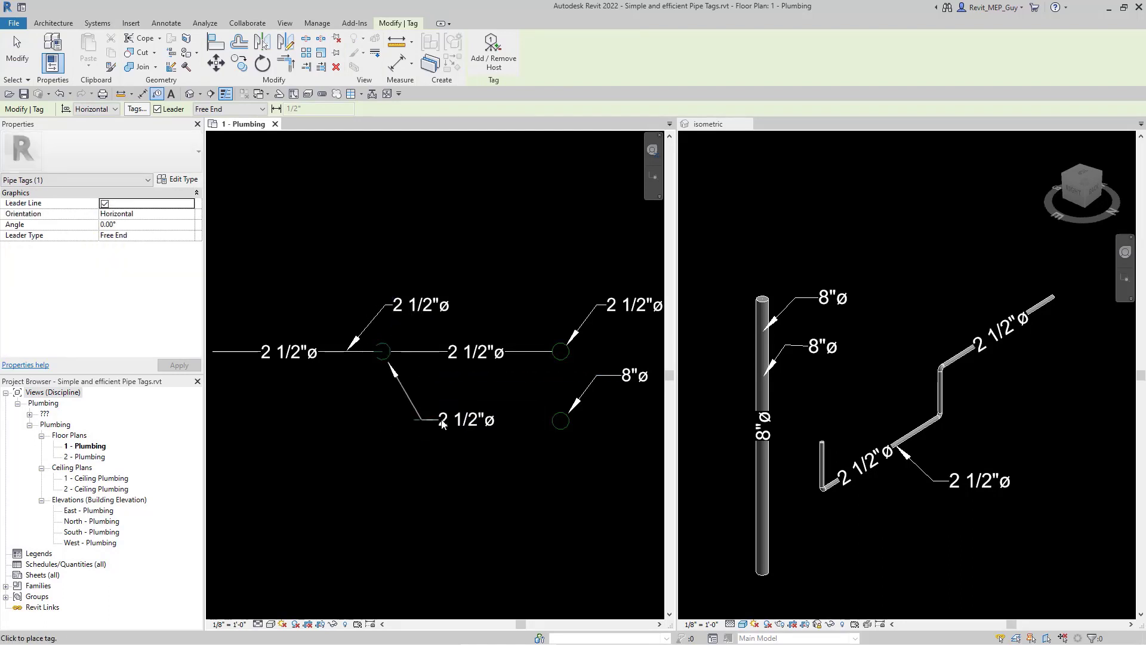
click(486, 427)
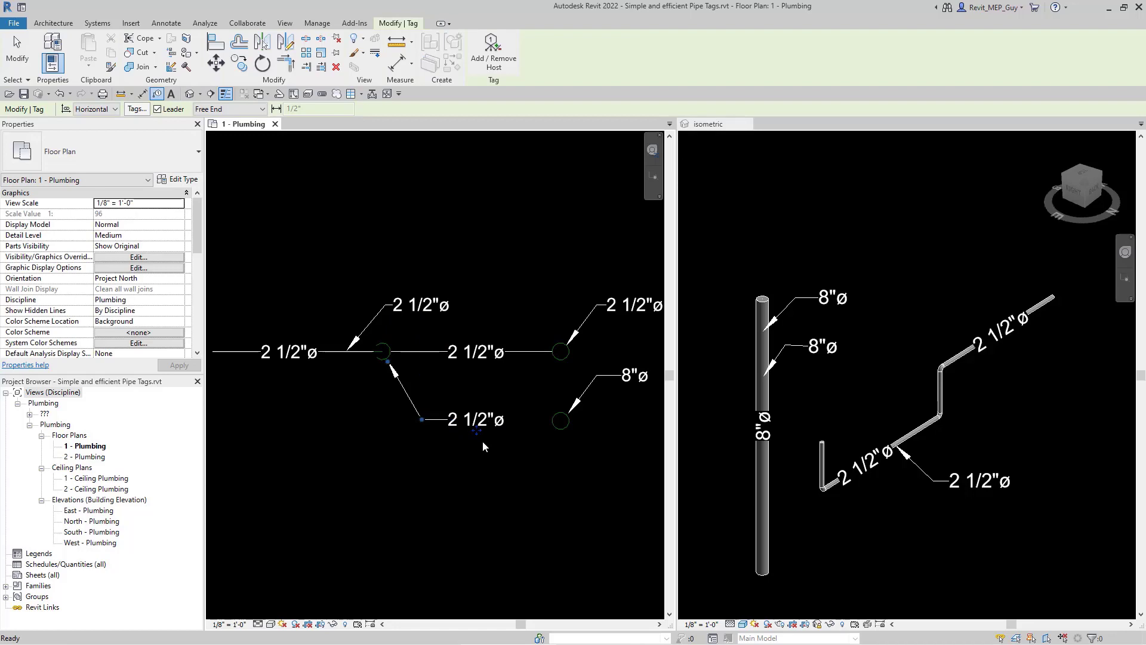
key(Escape)
- Edit the Pipe Size Tag family so its label shows the Size parameter with the suffix DN
click(464, 424)
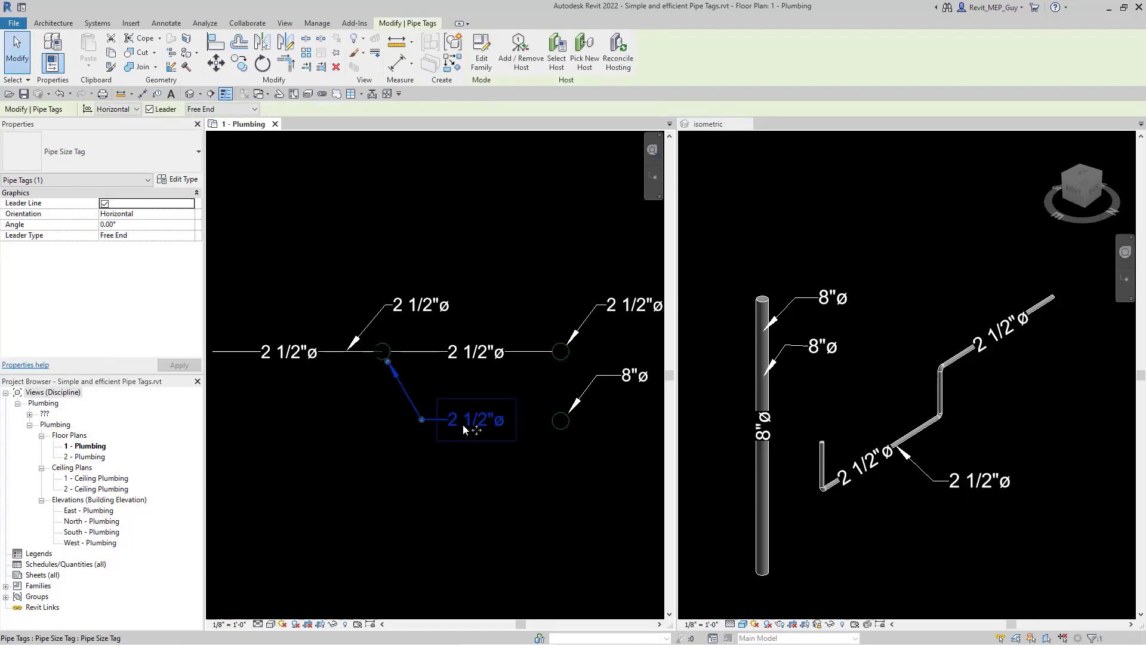
click(481, 53)
click(428, 388)
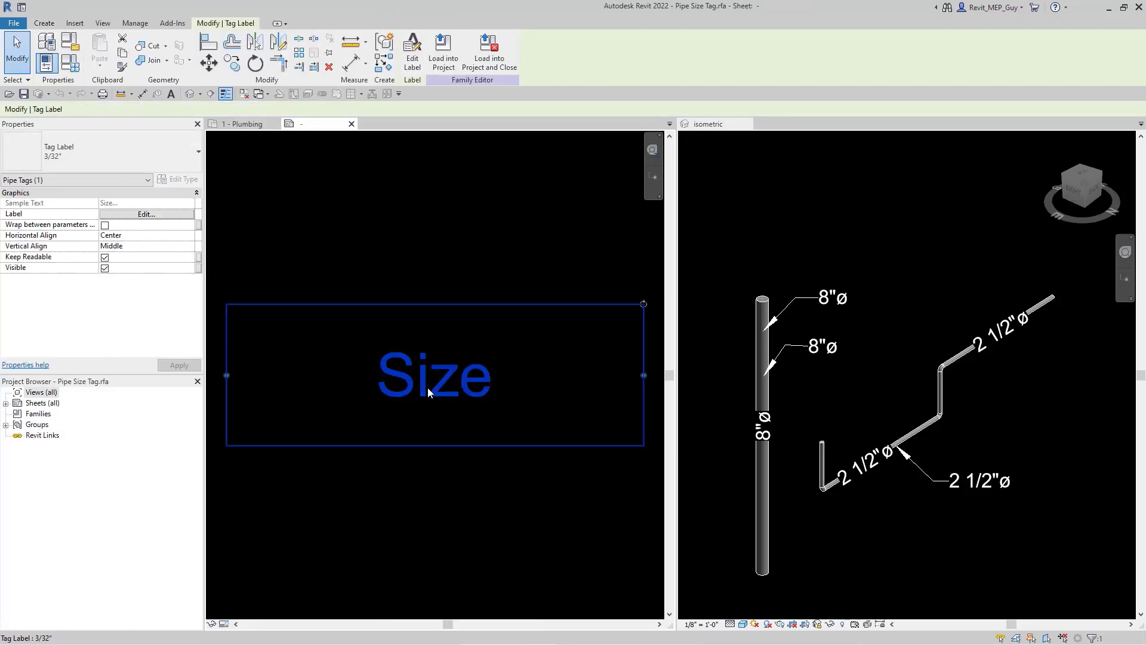
click(147, 215)
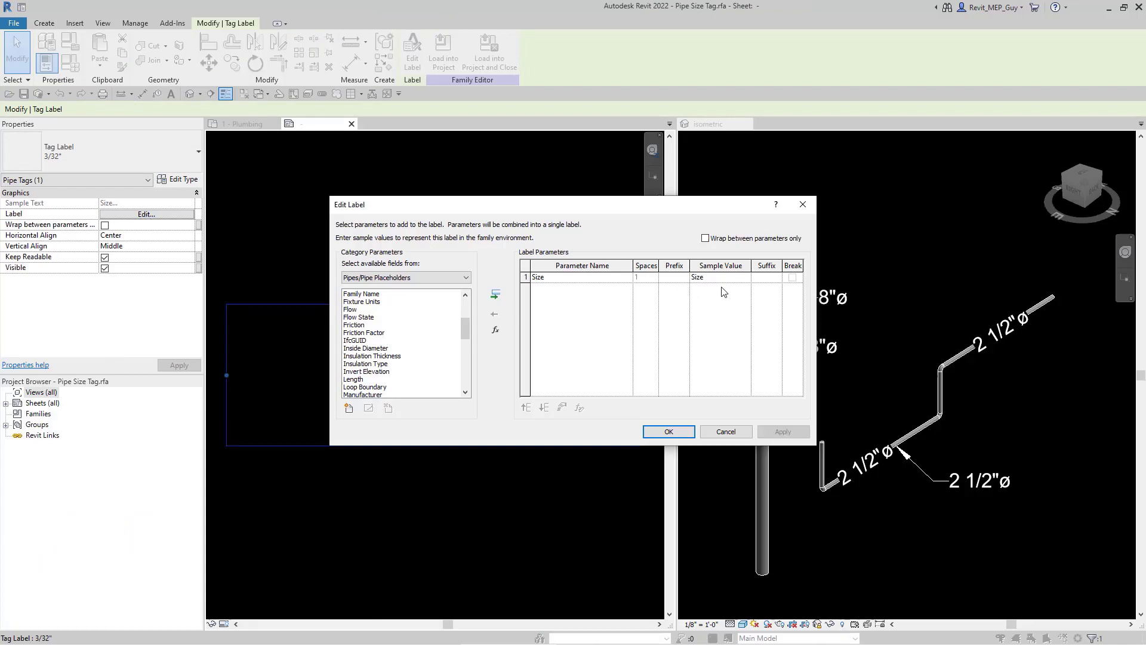
click(767, 278)
text(DN)
click(669, 431)
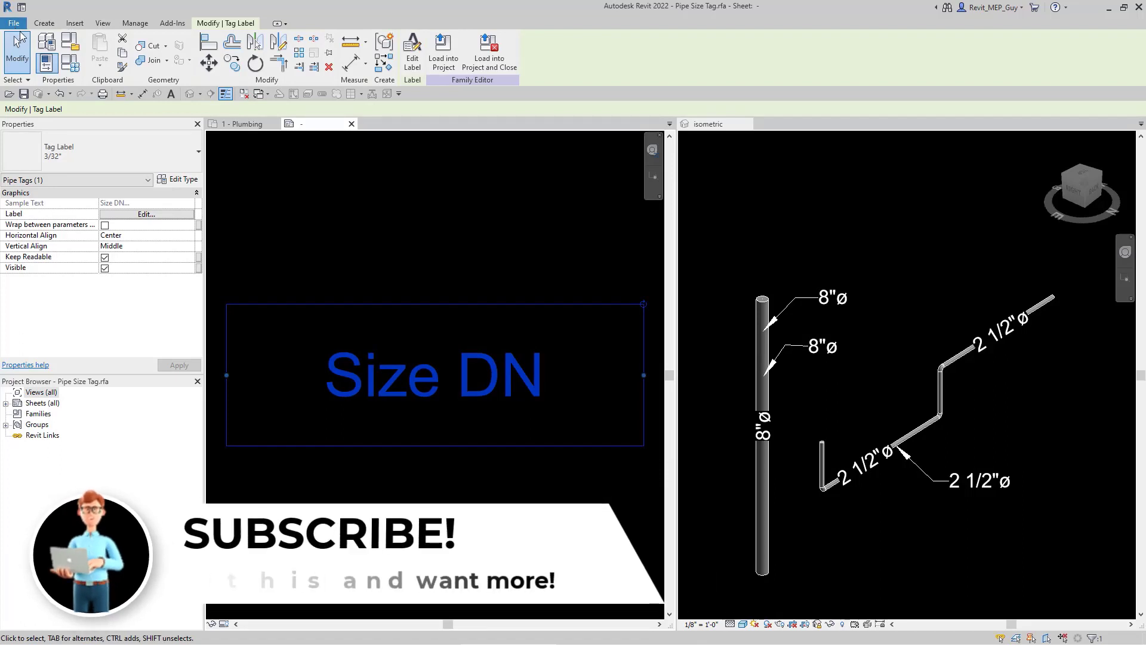
- Save the edited family as DN Pipe Size Tag.rfa and load it into the project, overwriting the existing version
click(14, 27)
click(485, 237)
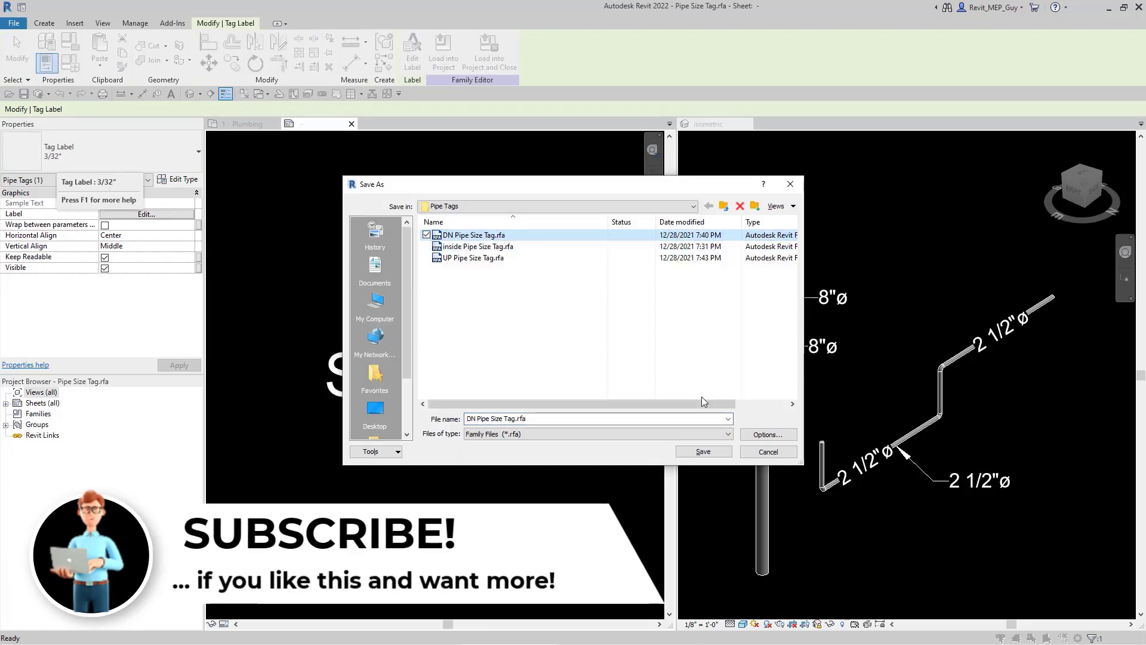
click(763, 435)
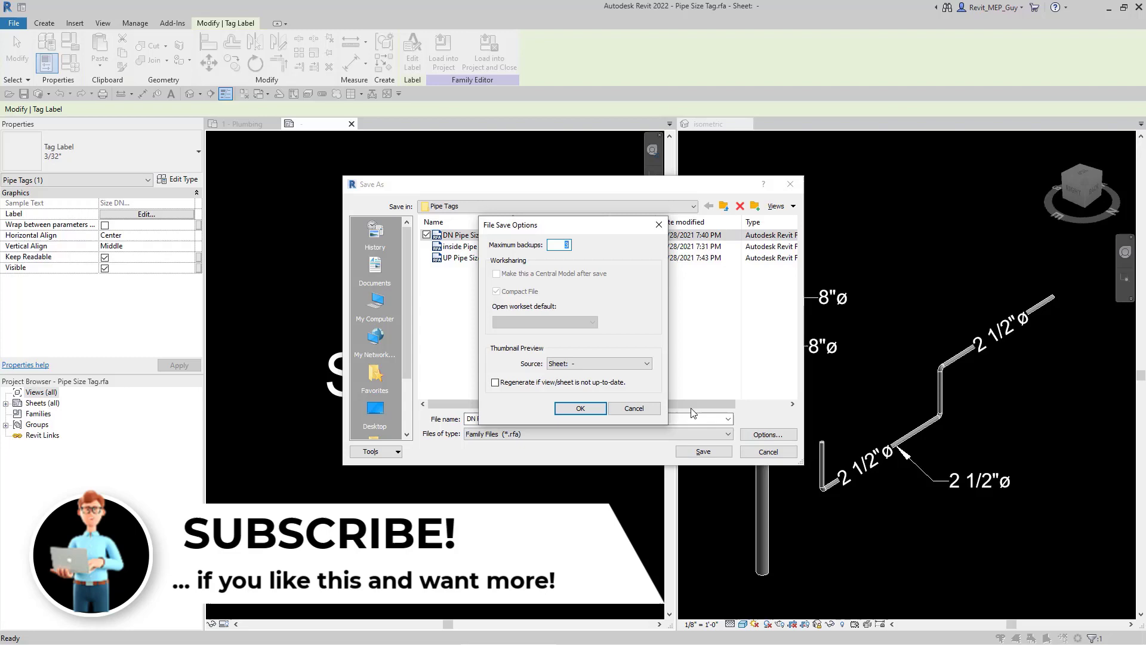
click(588, 408)
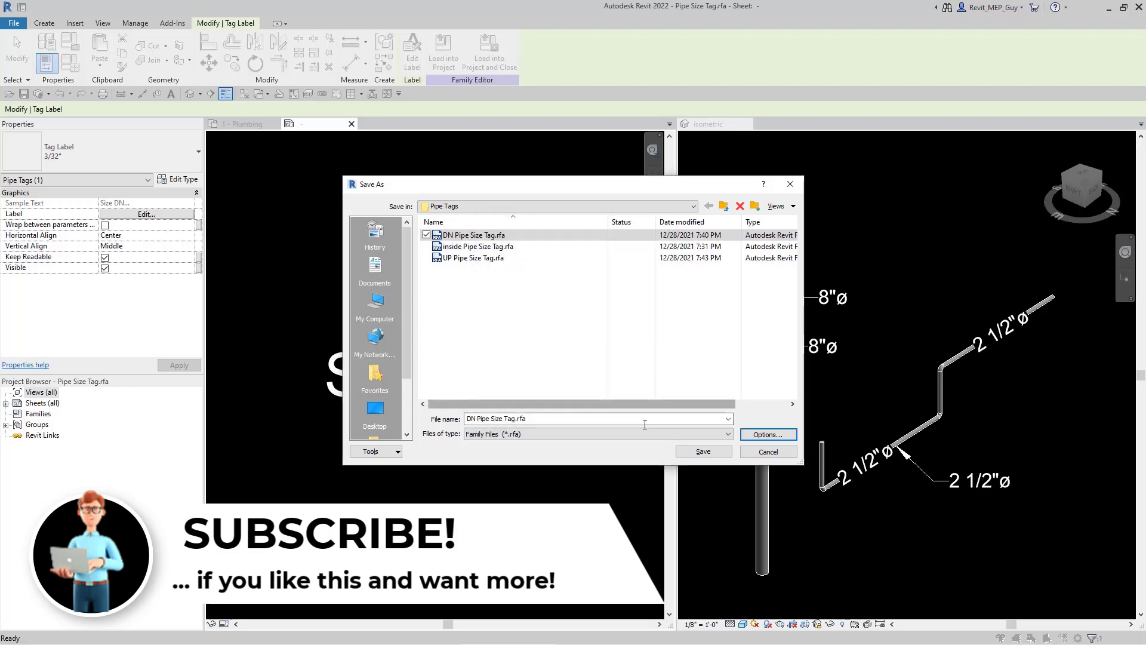
click(704, 451)
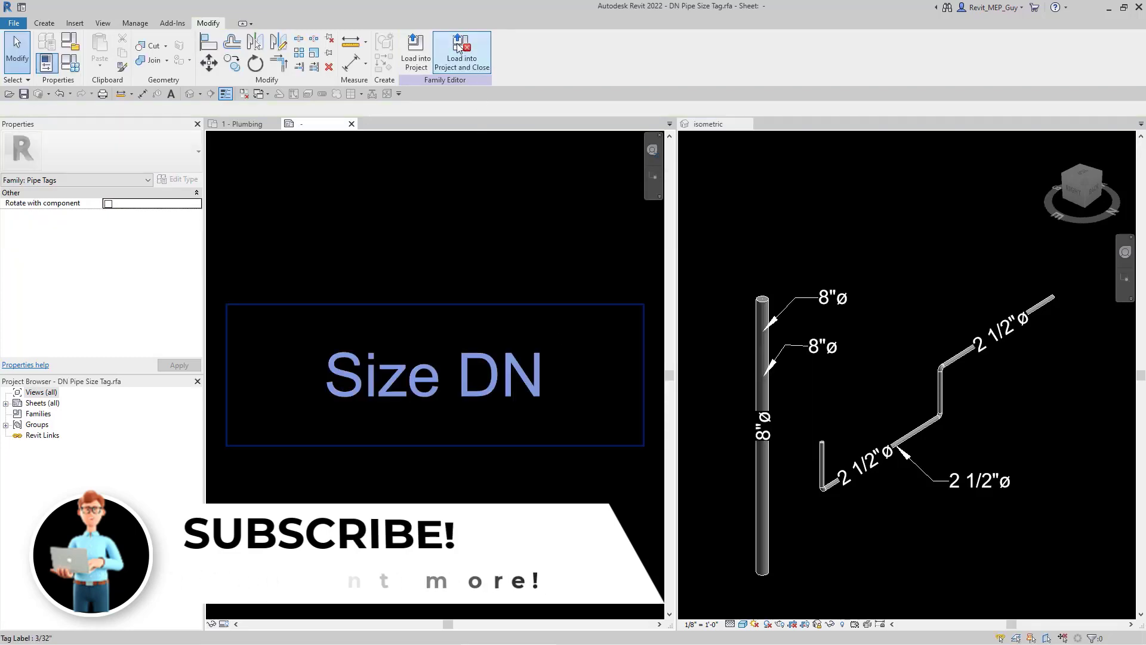
click(418, 55)
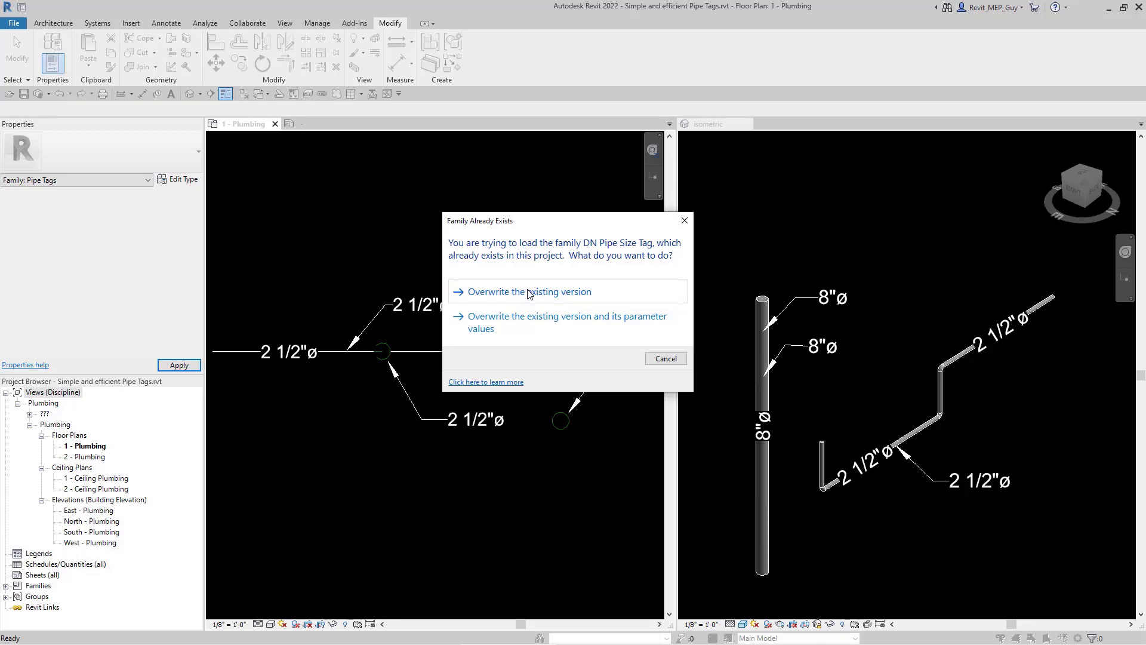
click(529, 292)
- Change the middle vertical pipe's tag in the plan to the DN Pipe Size Tag type
click(127, 156)
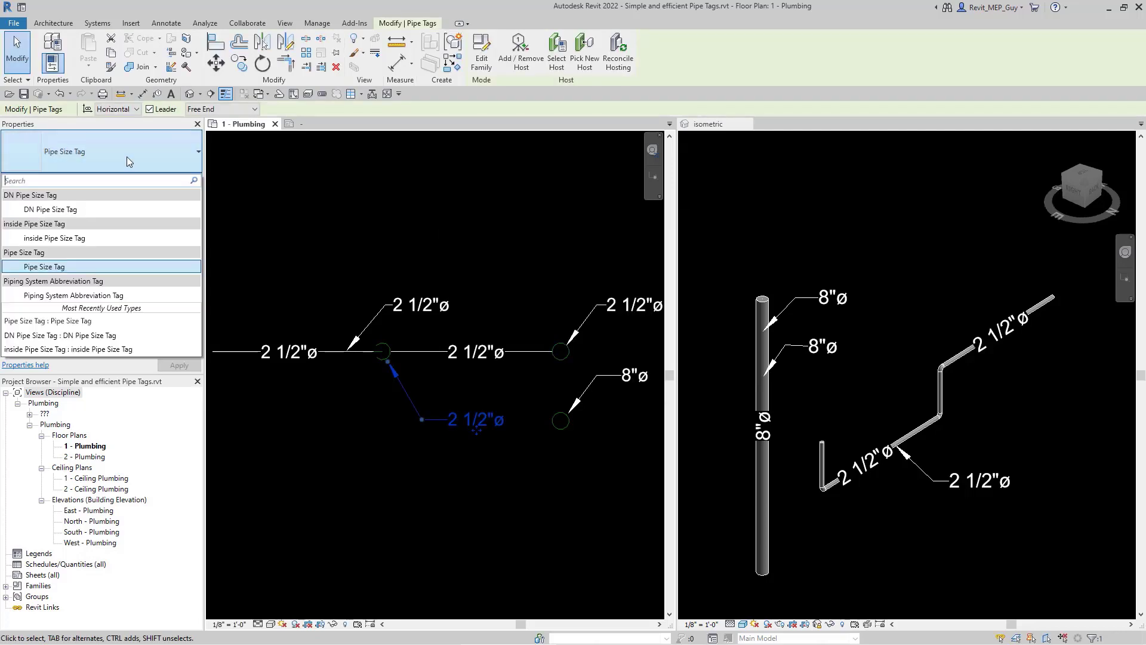
click(69, 209)
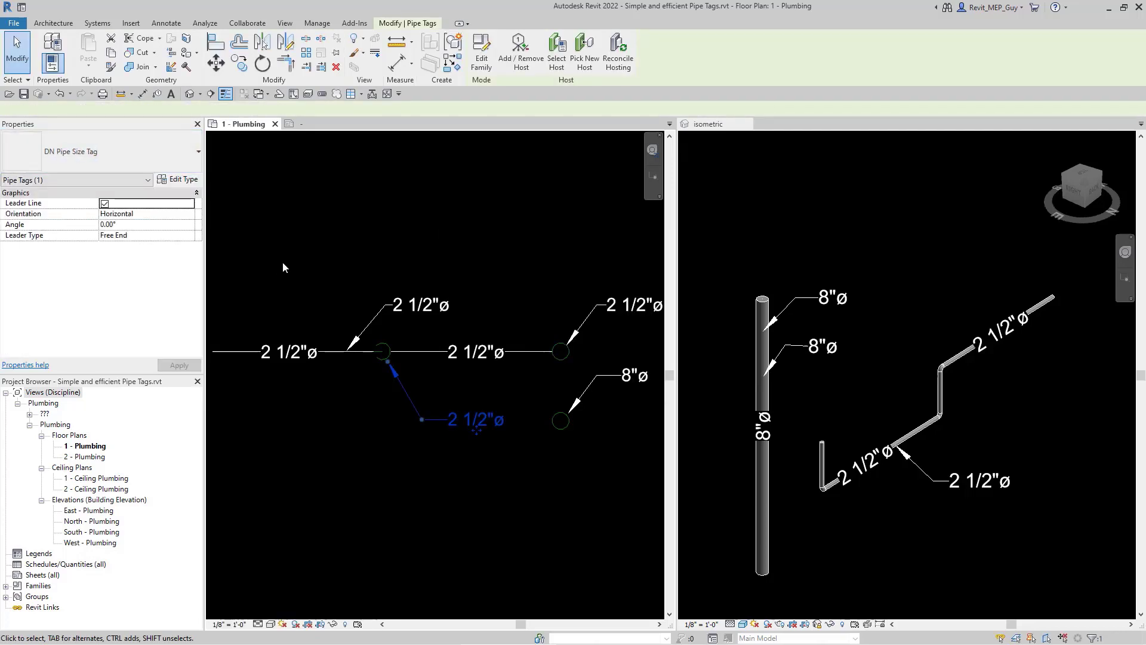
click(385, 250)
scroll(458, 453, up, 2)
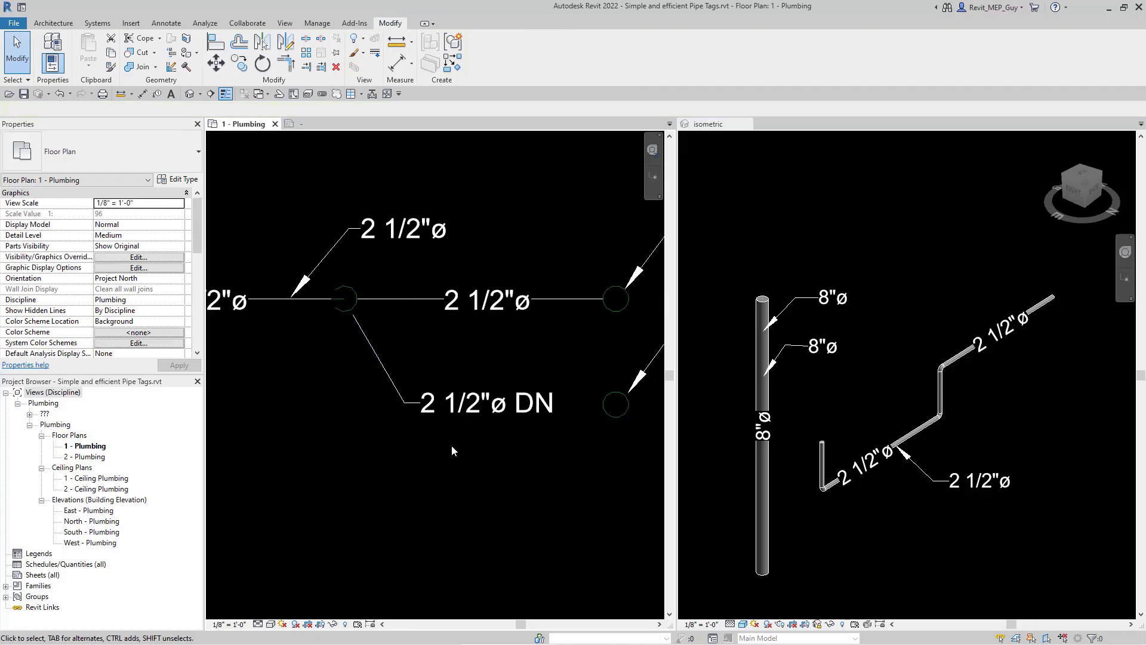
- Set the leader arrowhead of the DN Pipe Size Tag type to Arrow Filled 15 Degree
click(452, 414)
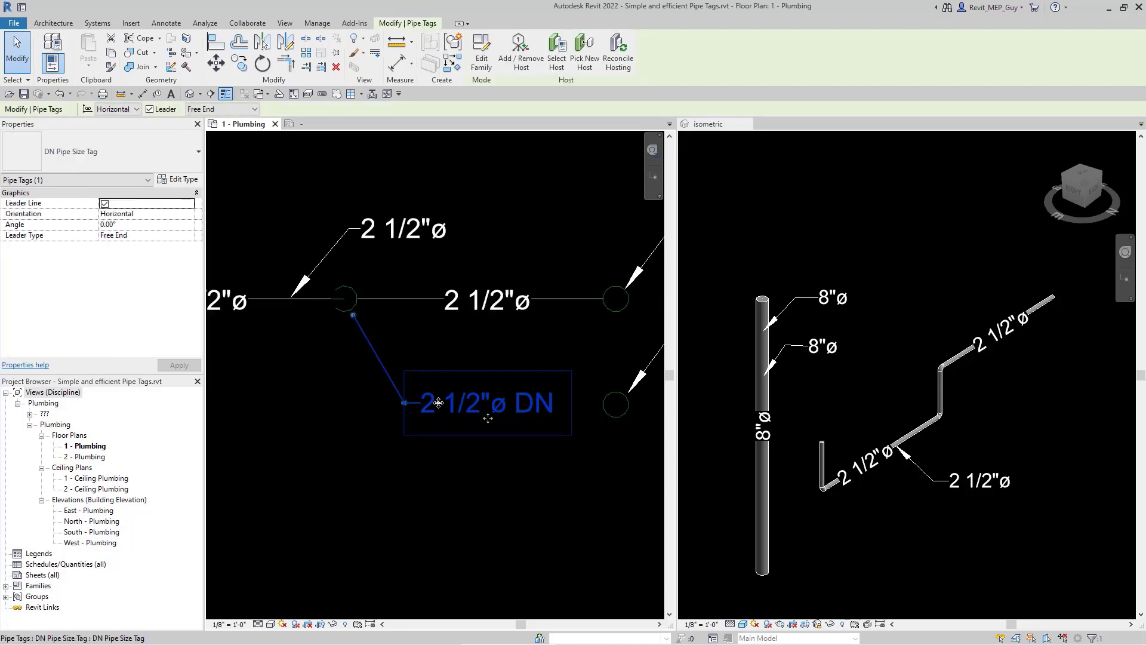
click(181, 179)
click(511, 267)
click(442, 312)
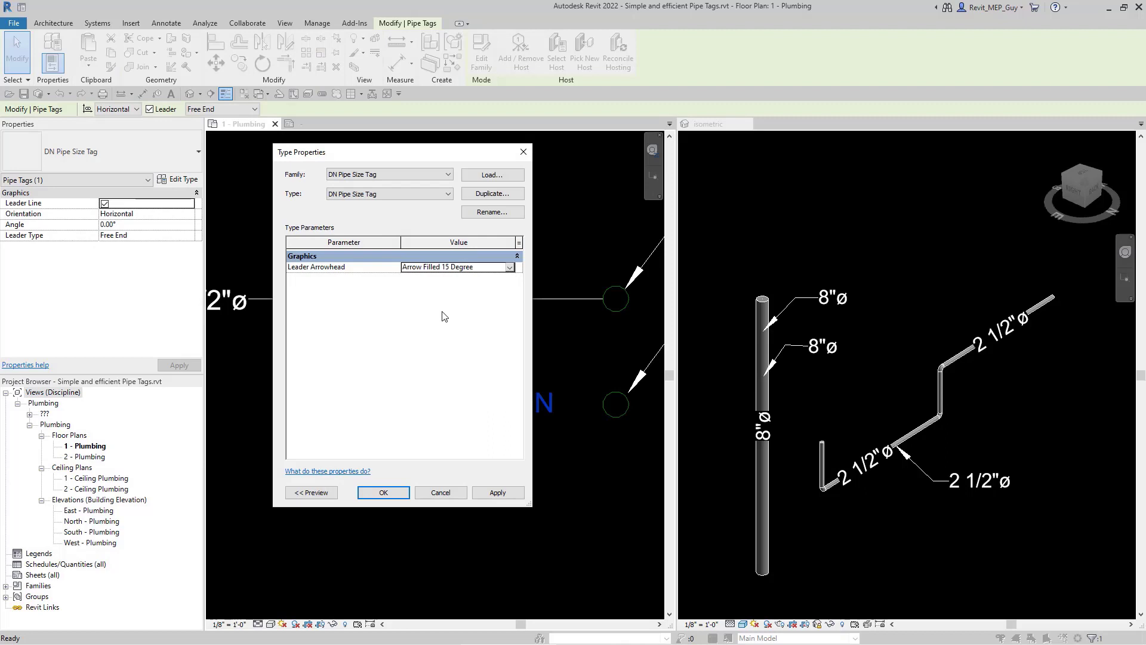
click(386, 492)
scroll(443, 473, down, 4)
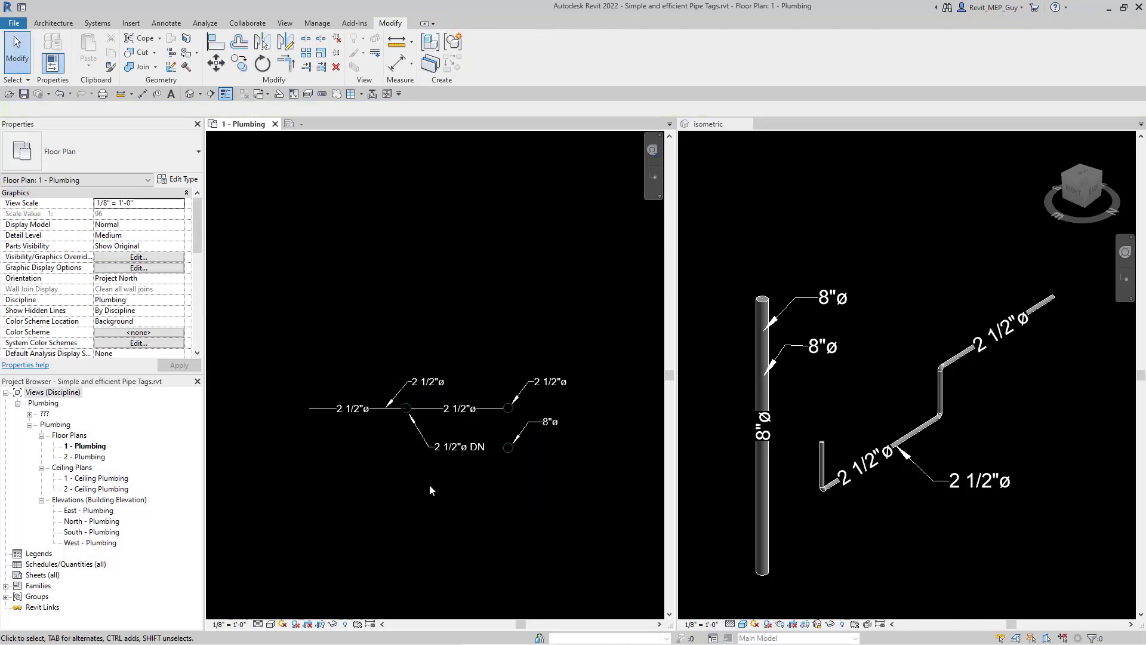
- Open the DN Pipe Size Tag family for editing and change its label suffix to UP
scroll(467, 435, up, 4)
click(462, 457)
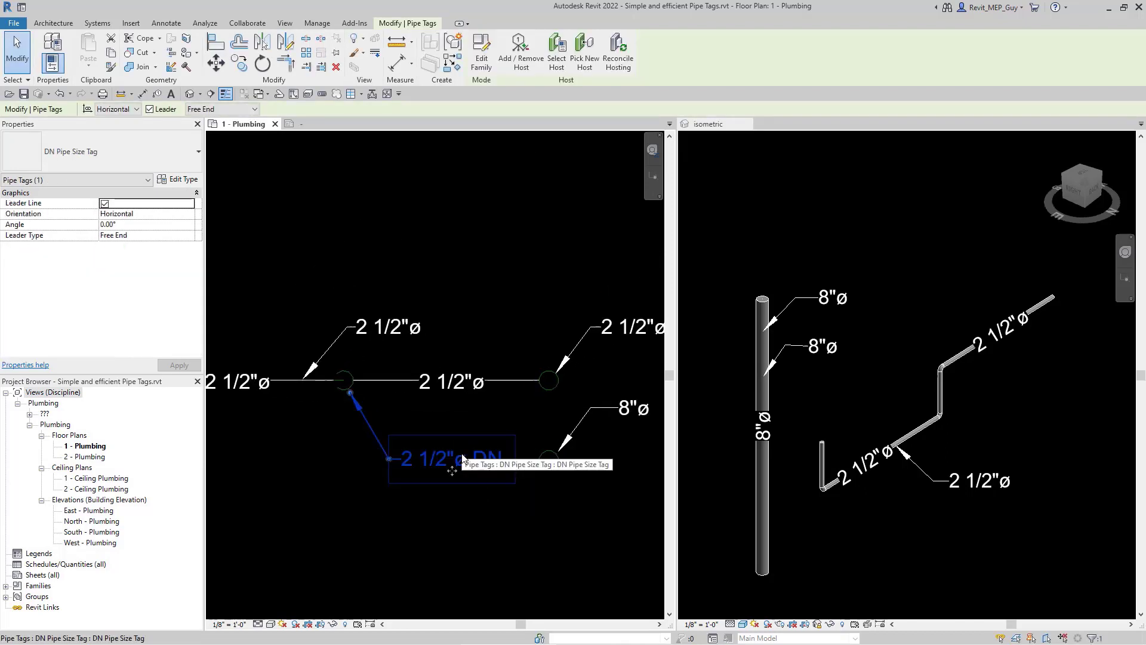
click(482, 52)
click(383, 364)
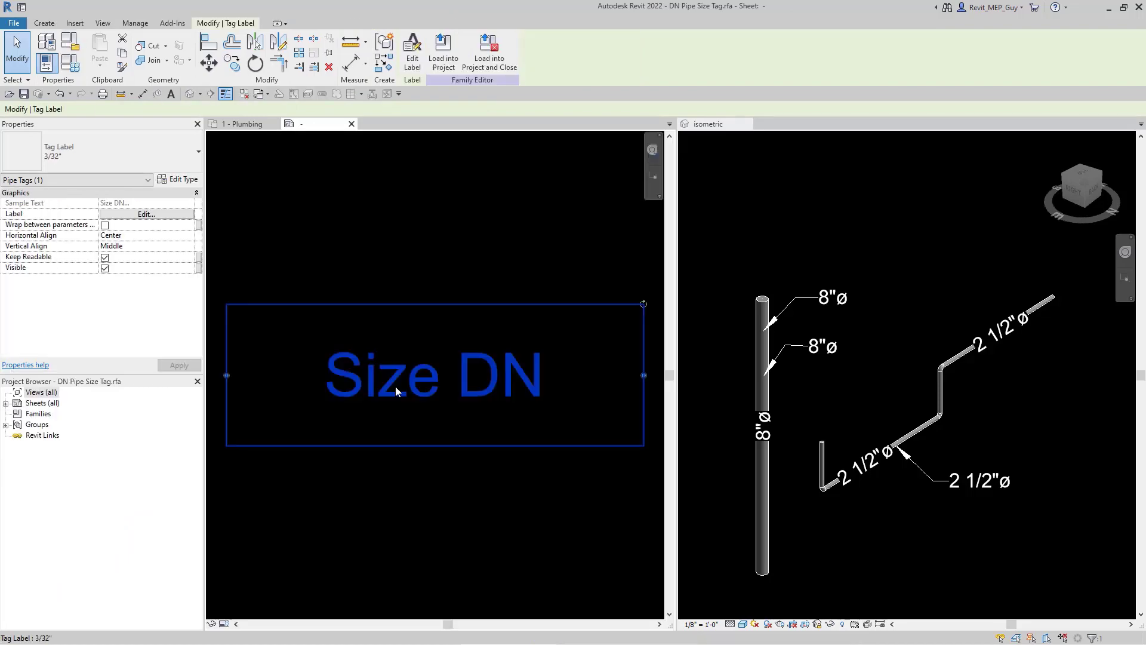
click(175, 215)
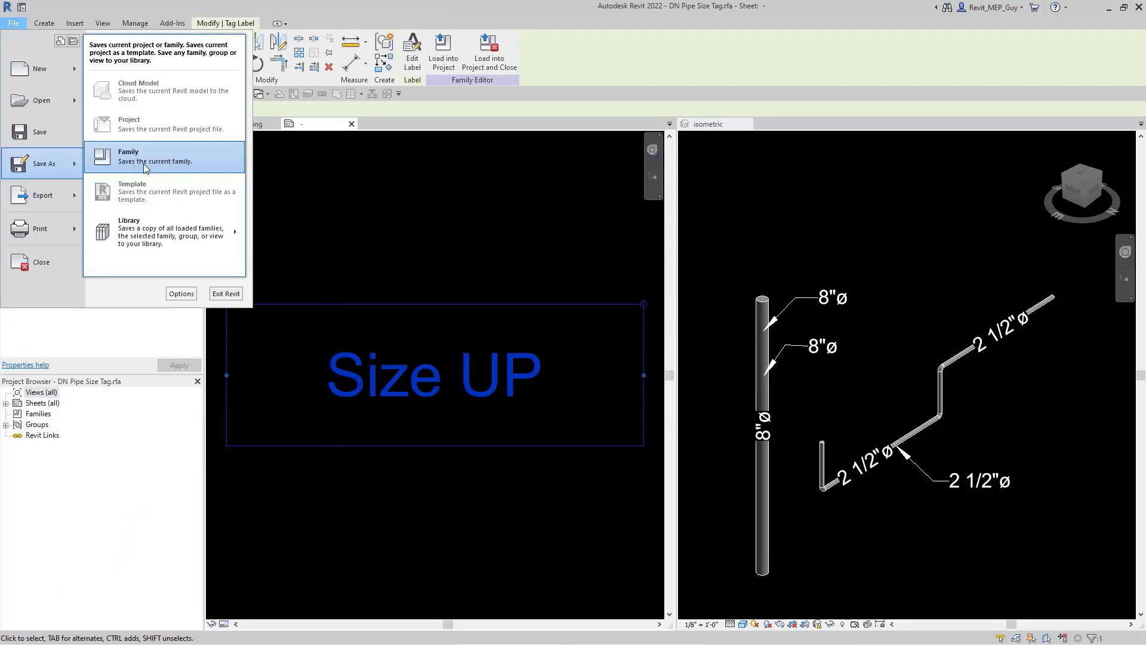
- Save the family as UP Pipe Size Tag.rfa, then load it into the project and close it
key(Escape)
click(409, 263)
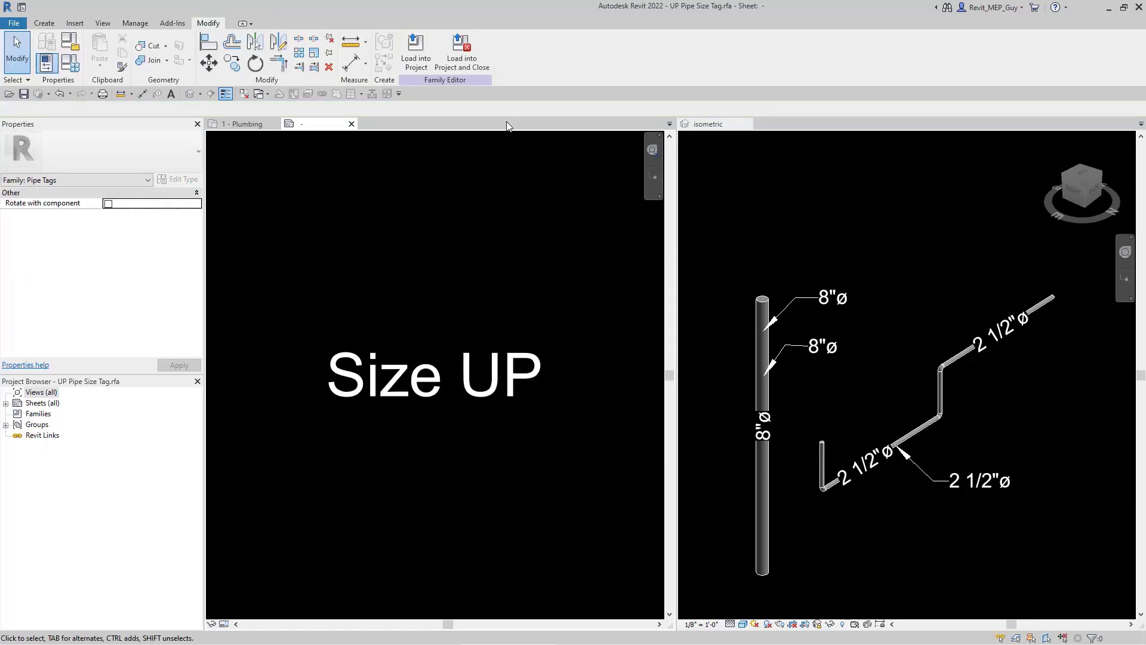
click(464, 53)
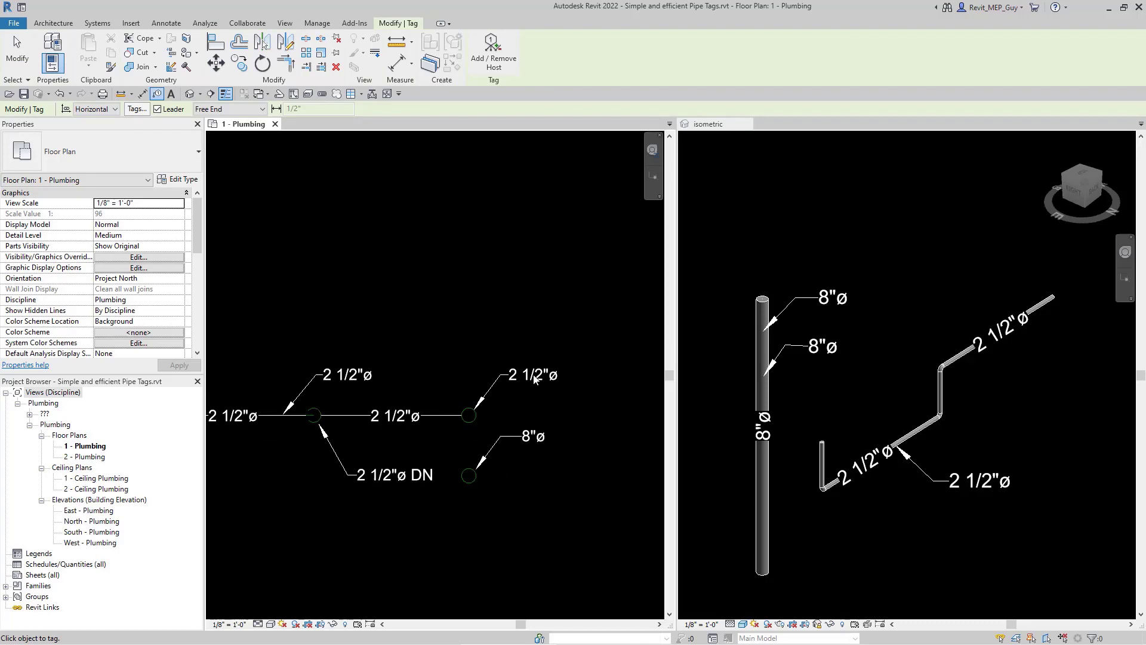
- Change the 2 1/2" tag on the vertical pipe ending the plan run to UP Pipe Size Tag and adjust its leader elbow
click(535, 378)
click(163, 153)
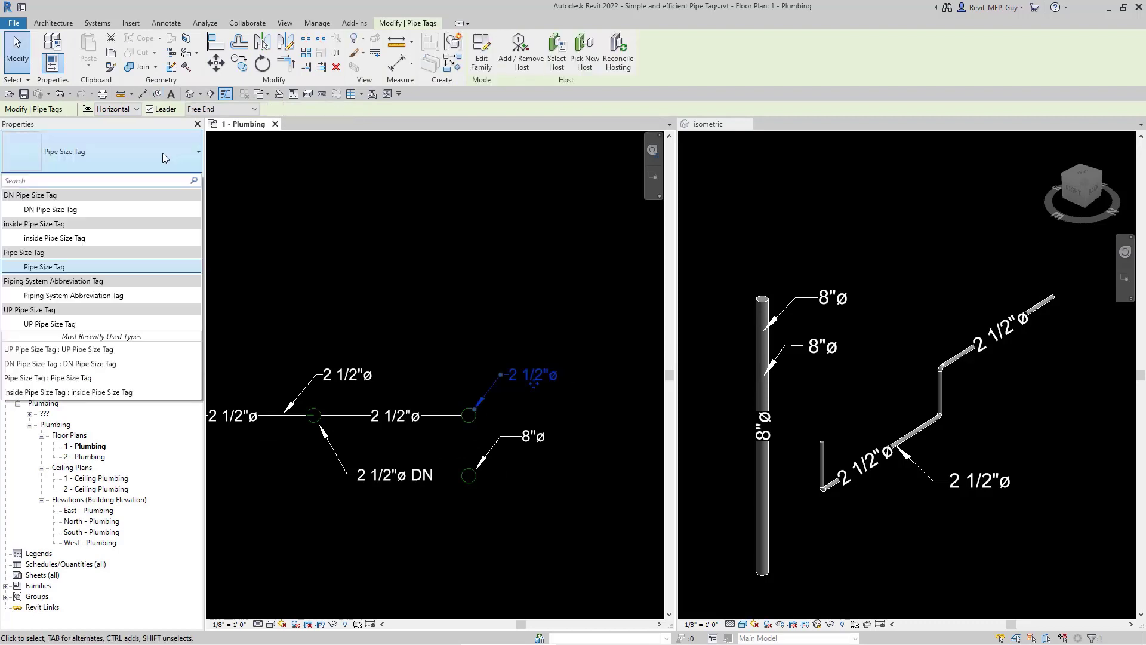
click(51, 324)
drag(562, 386, 531, 385)
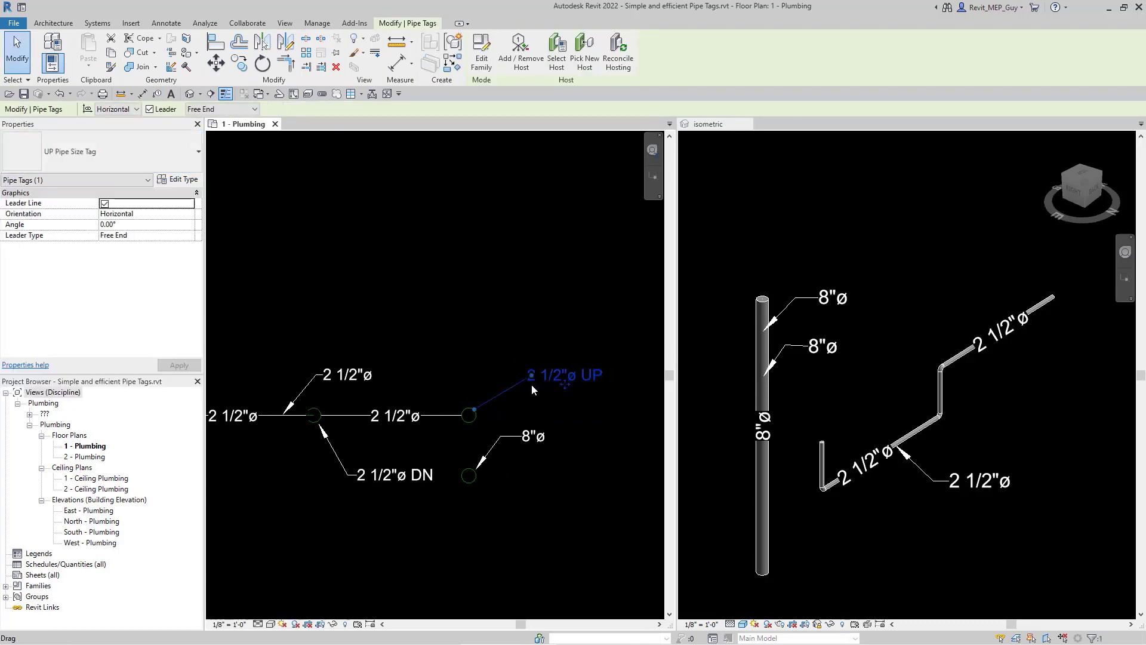
- Set the leader arrowhead of the UP Pipe Size Tag type to a filled arrow
click(178, 180)
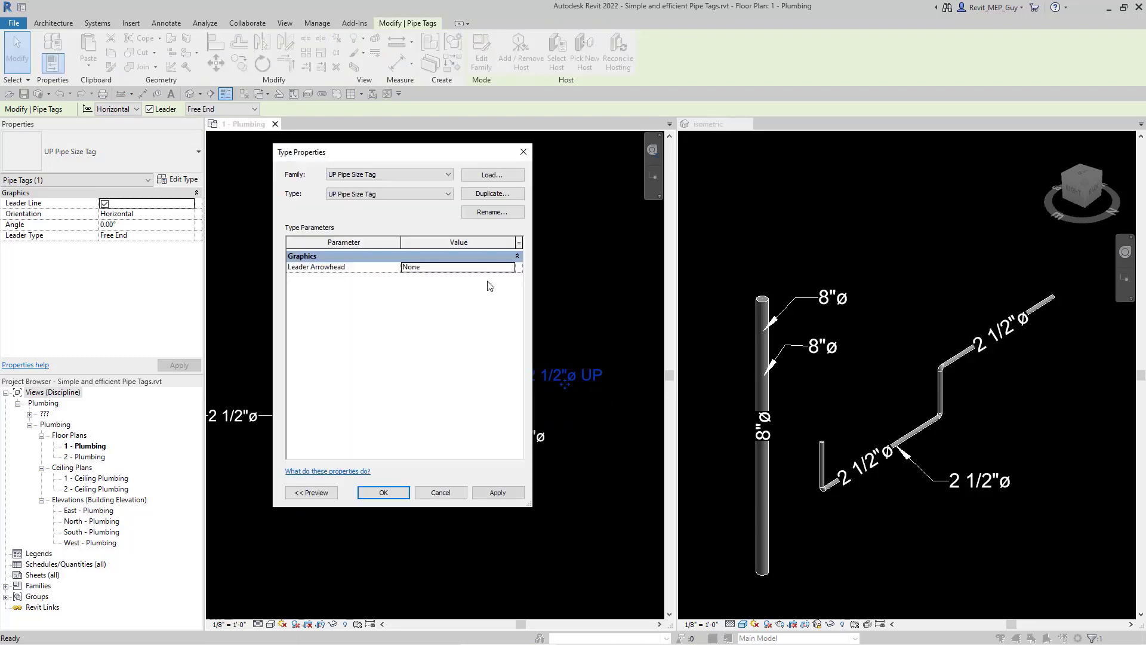
click(502, 268)
click(510, 267)
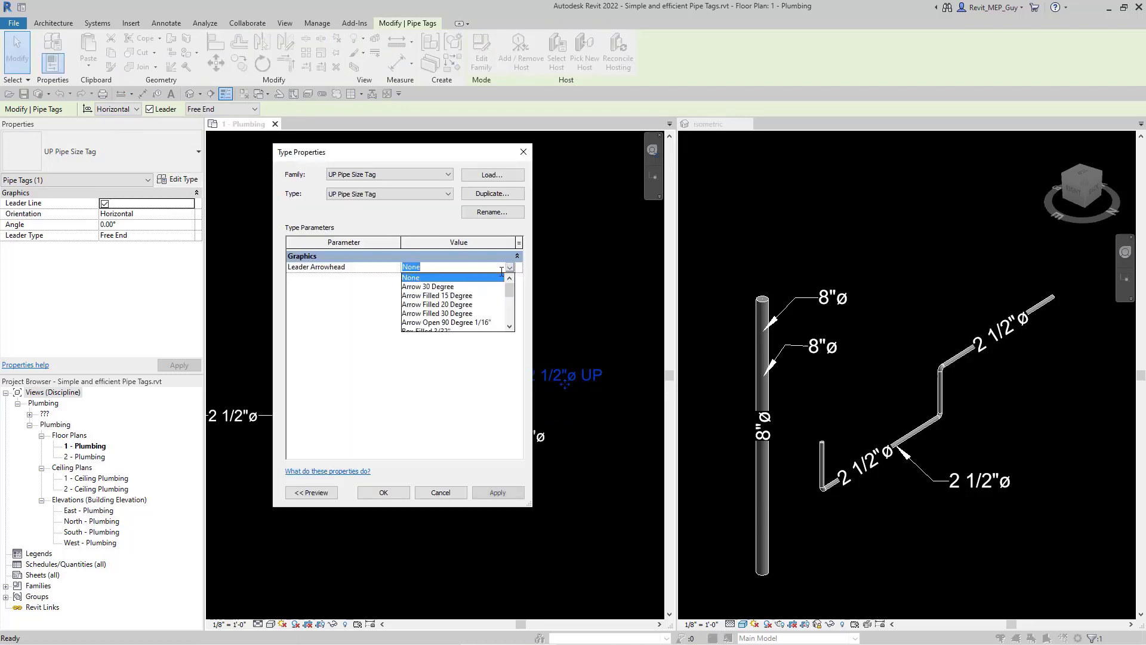
click(454, 303)
click(383, 492)
click(584, 448)
scroll(578, 453, down, 1)
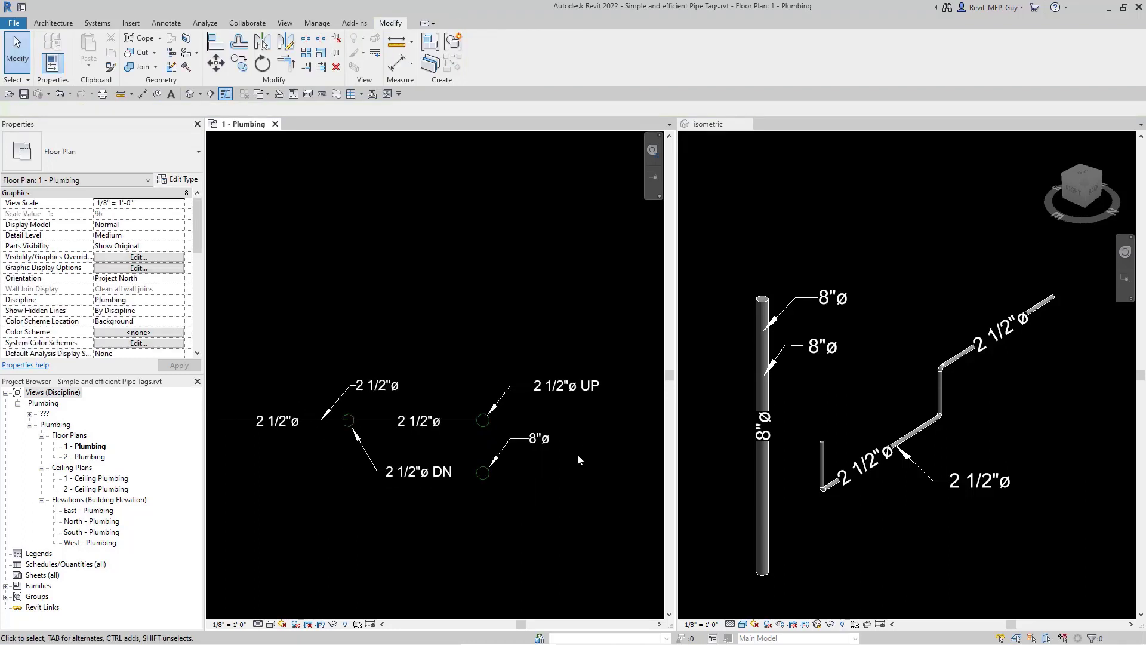
middle_drag(578, 454, 609, 456)
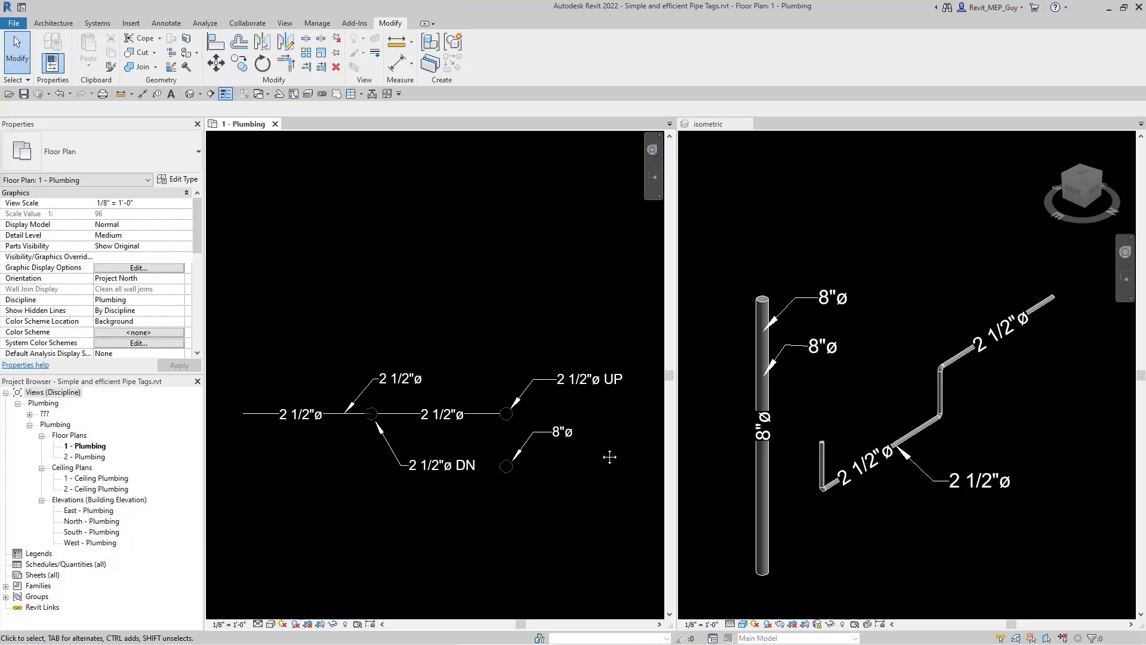
click(582, 385)
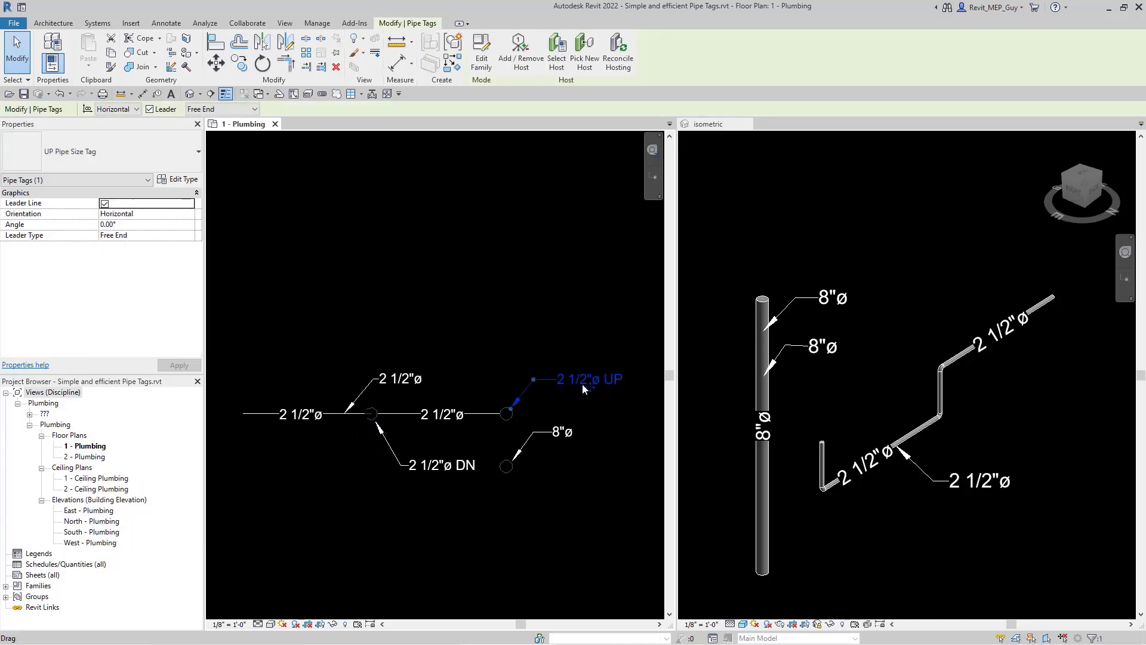
- Search the available tag types for the selected 2 1/2" UP tag, first by DN and then by UP
click(107, 159)
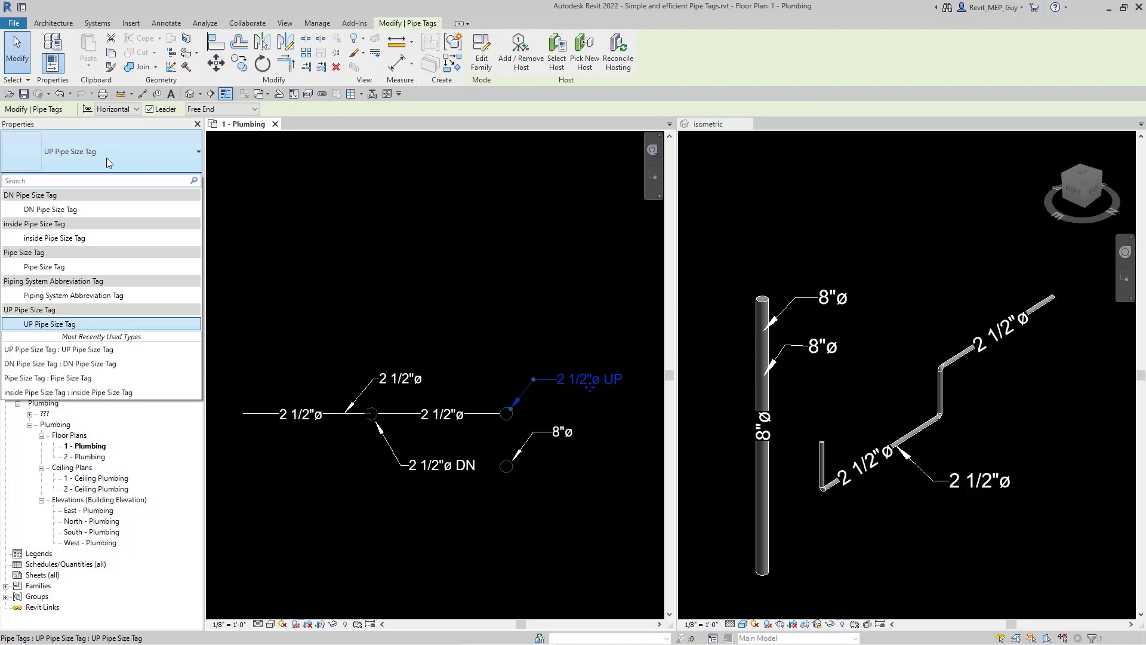
text(DN)
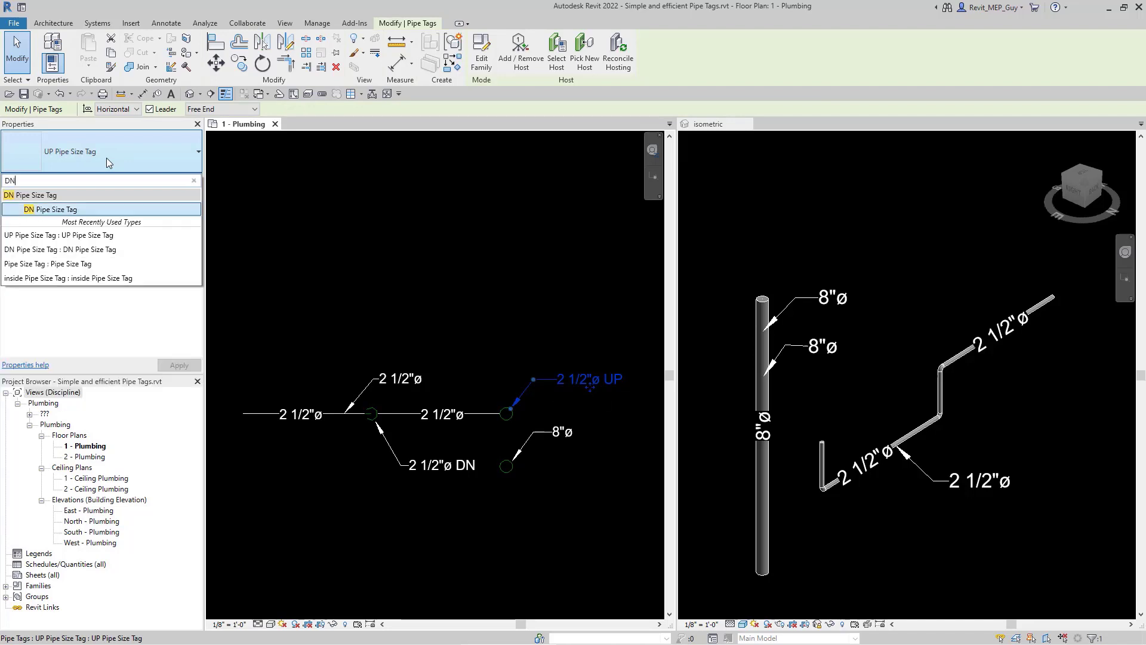
key(BackSpace)
key(BackSpace)
text(UP)
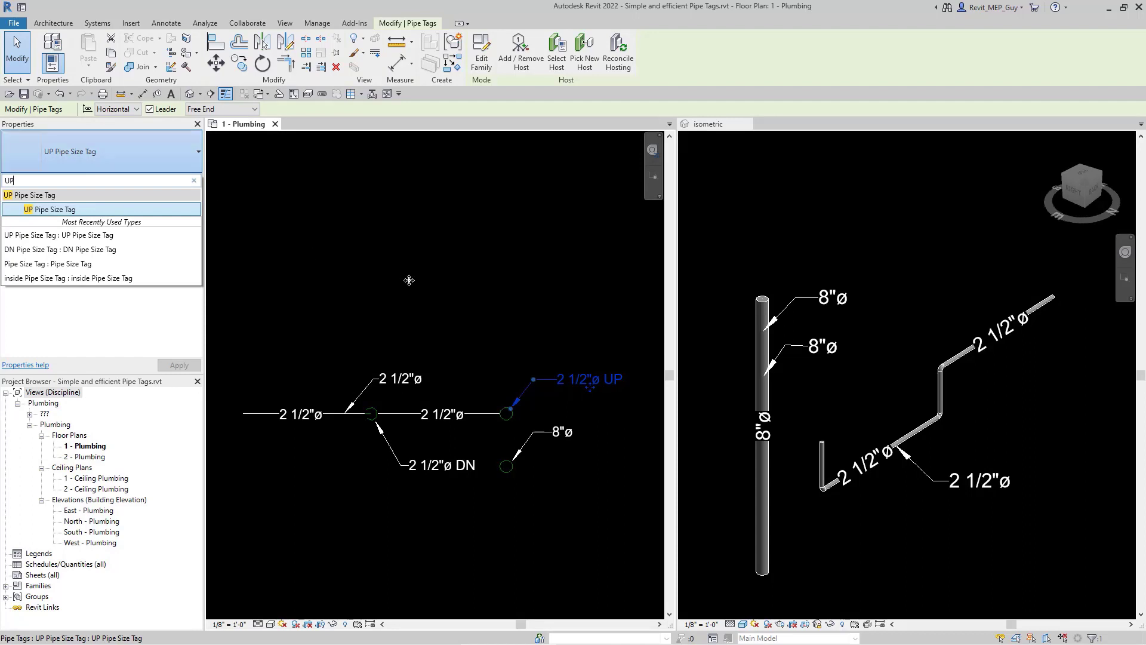
click(491, 288)
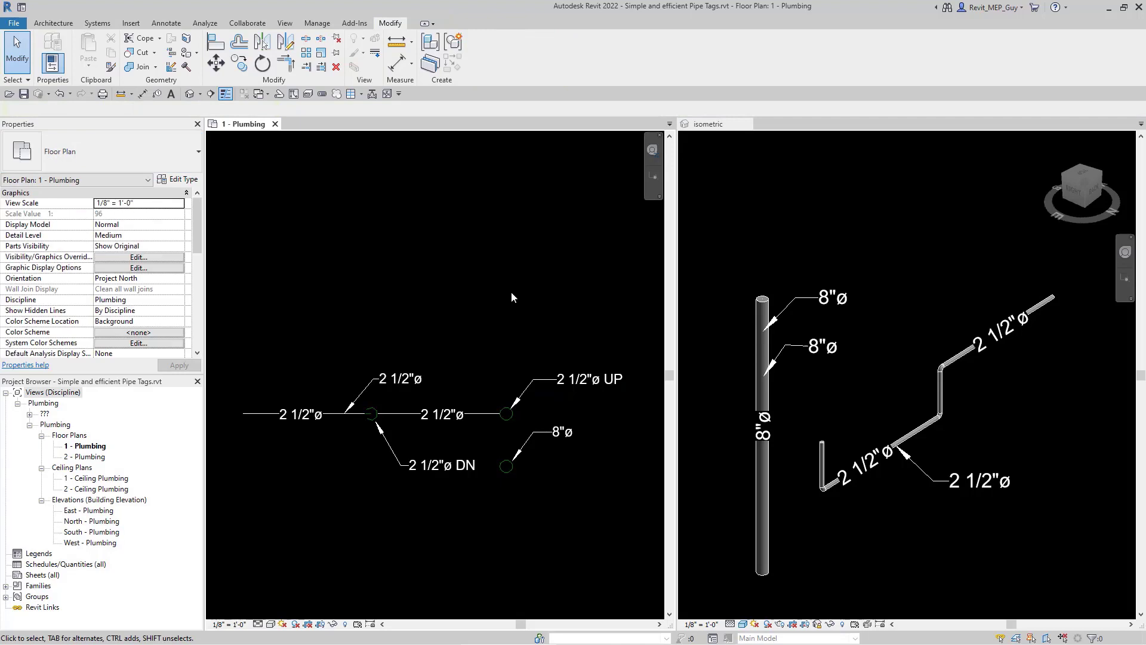
scroll(464, 442, up, 1)
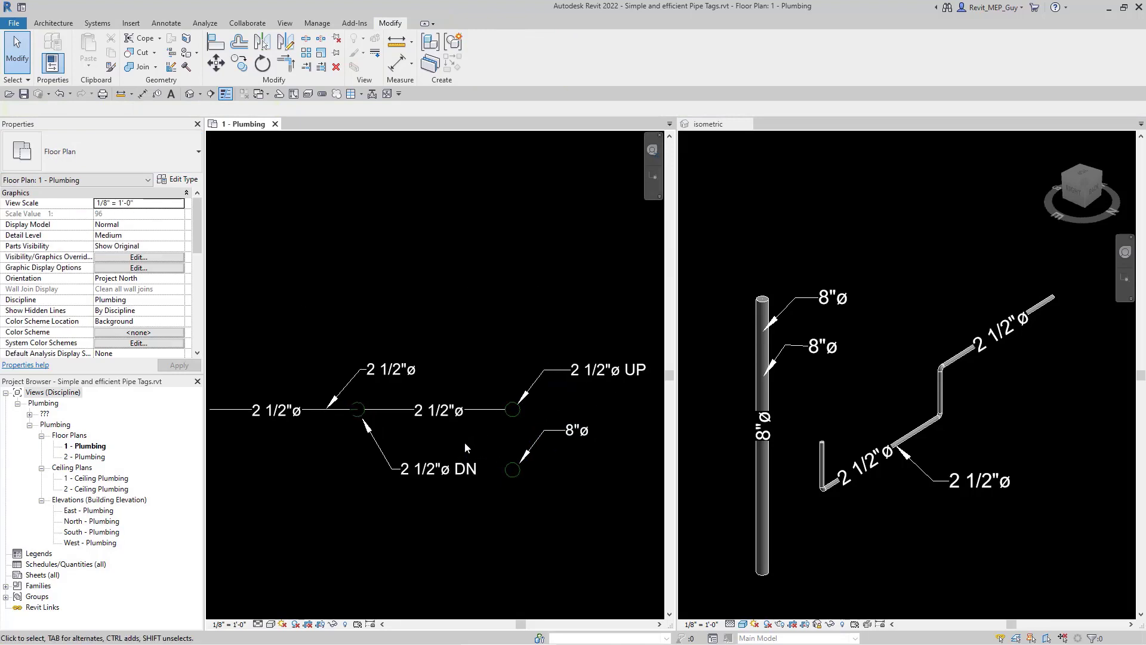
- Change the uppermost 8" tag on the vertical pipe in the isometric view to UP Pipe Size Tag and adjust its text position
click(875, 307)
click(848, 302)
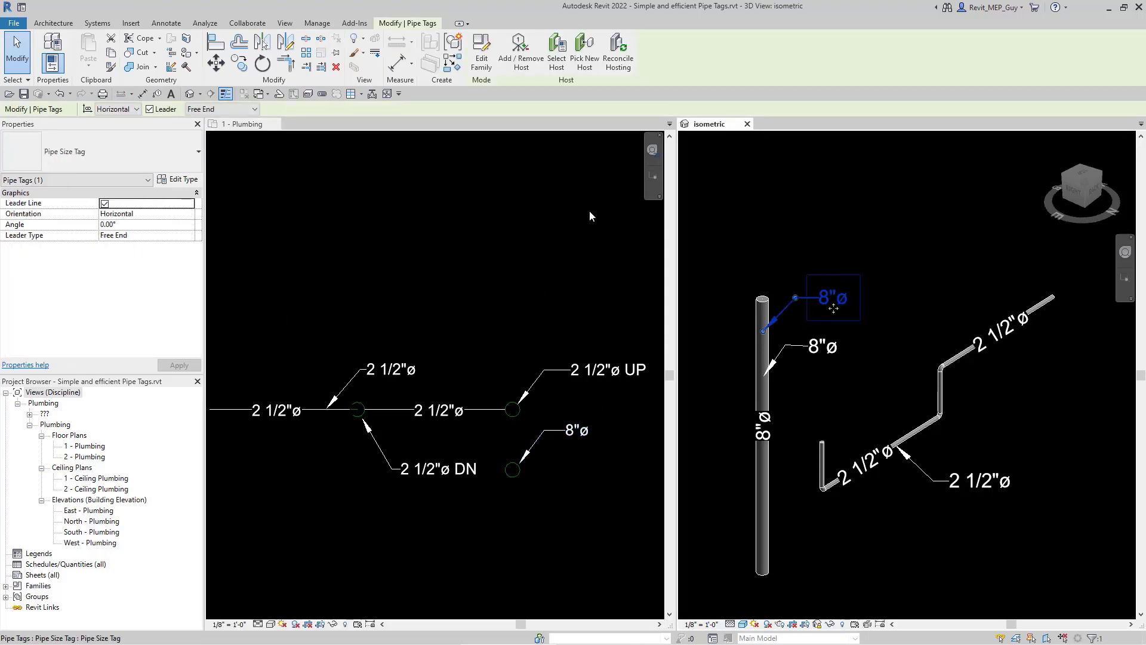
click(109, 147)
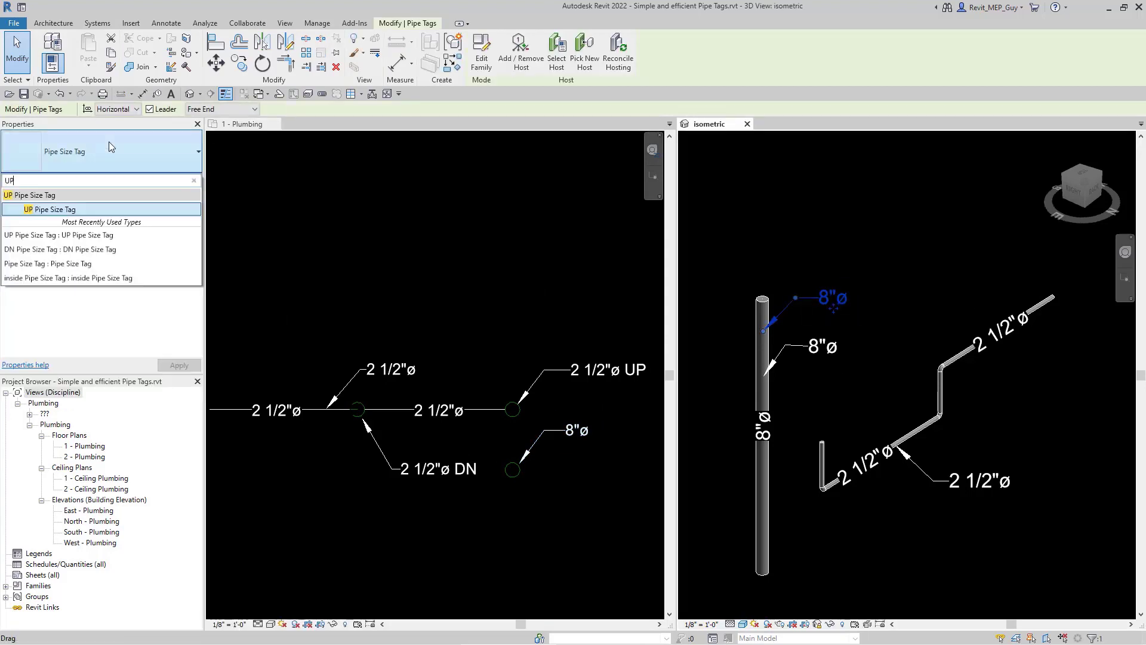
key(Return)
drag(850, 308, 880, 306)
click(897, 229)
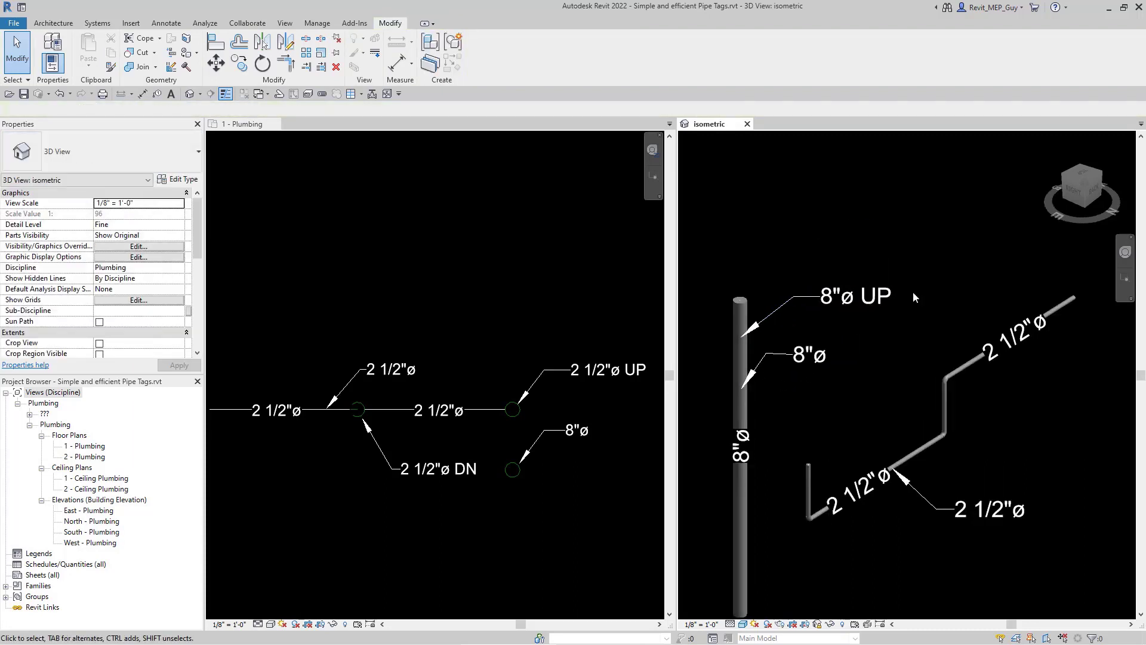